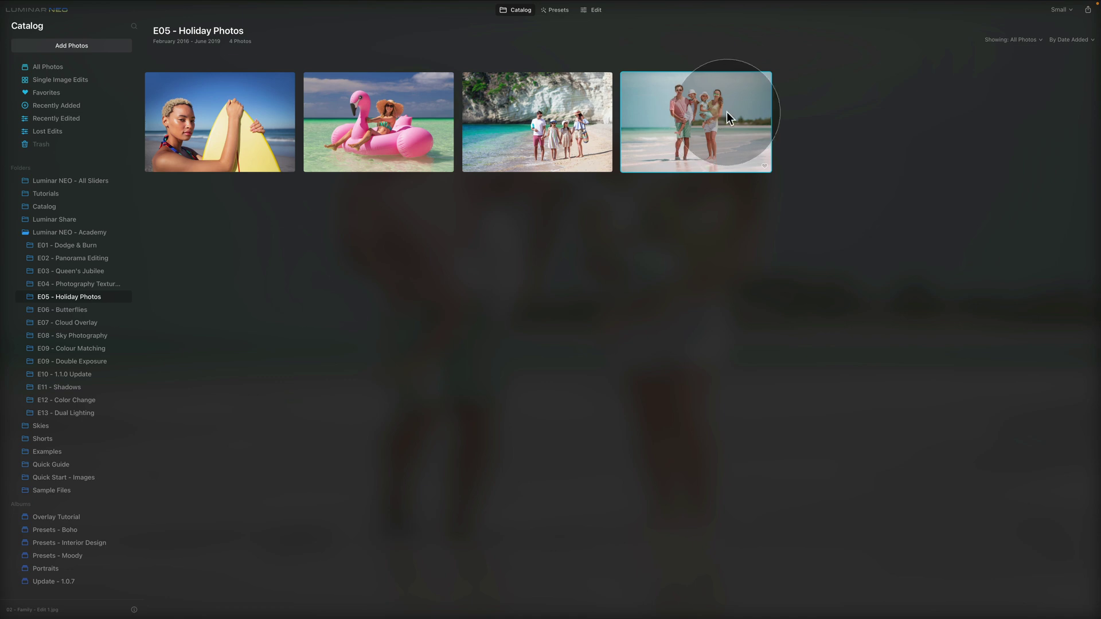
Open the beach photo of the parents holding their two daughters for editing
{"action": "left_click", "coordinate": [741, 108]}
{"action": "left_click", "coordinate": [597, 11]}
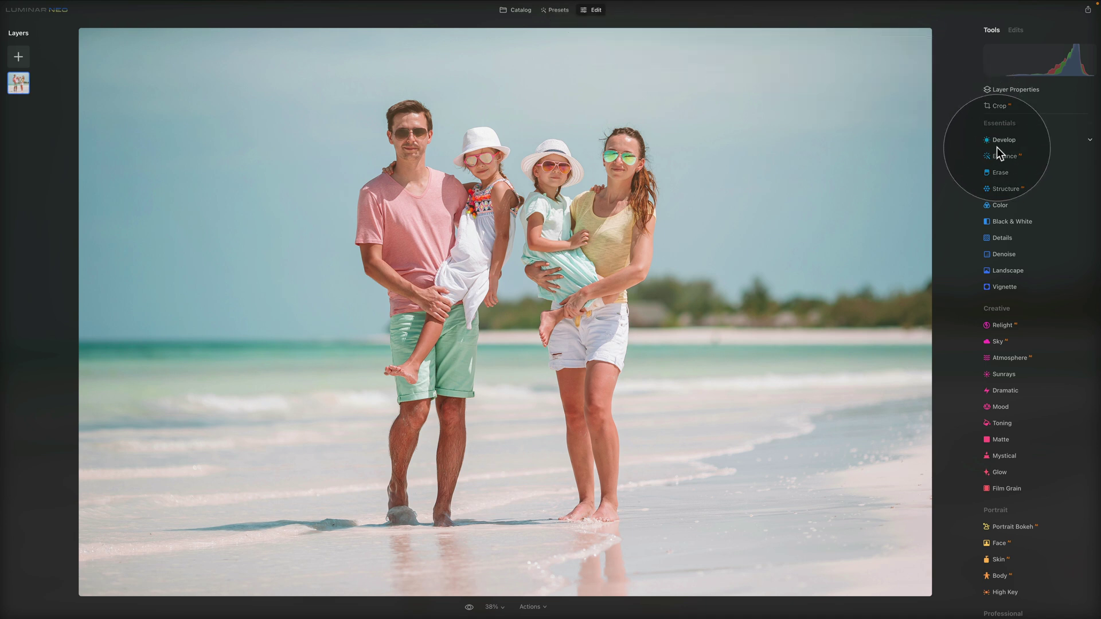
Apply Enhance AI with Accent 30 and Sky Enhancer 21, and compare the photo with and without it
{"action": "left_click", "coordinate": [1015, 163]}
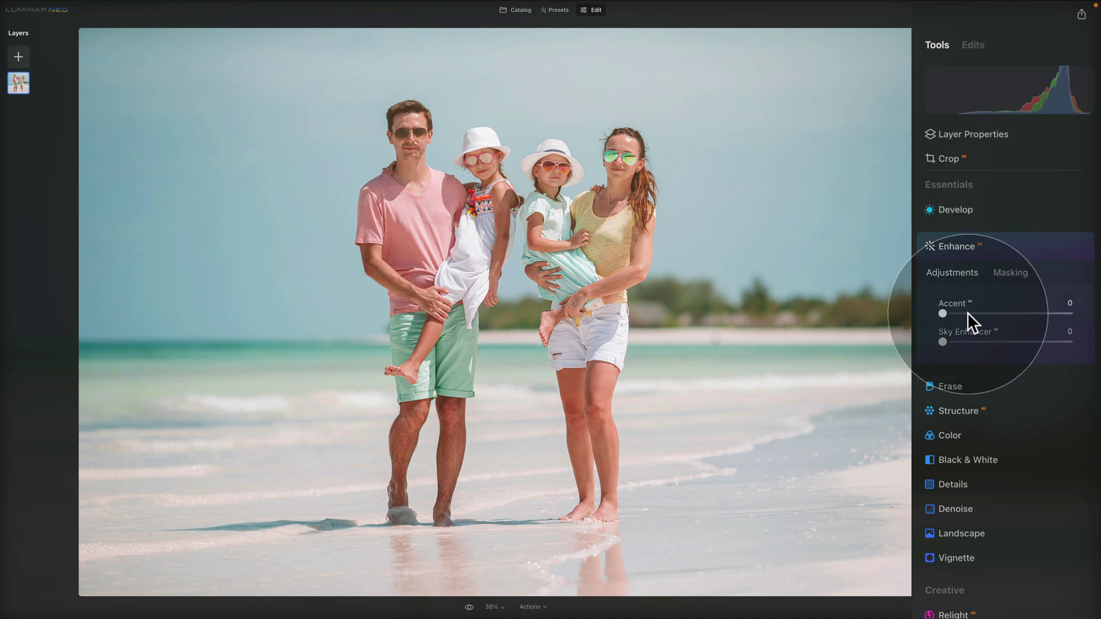
{"action": "left_click_drag", "start_coordinate": [946, 310], "coordinate": [988, 317]}
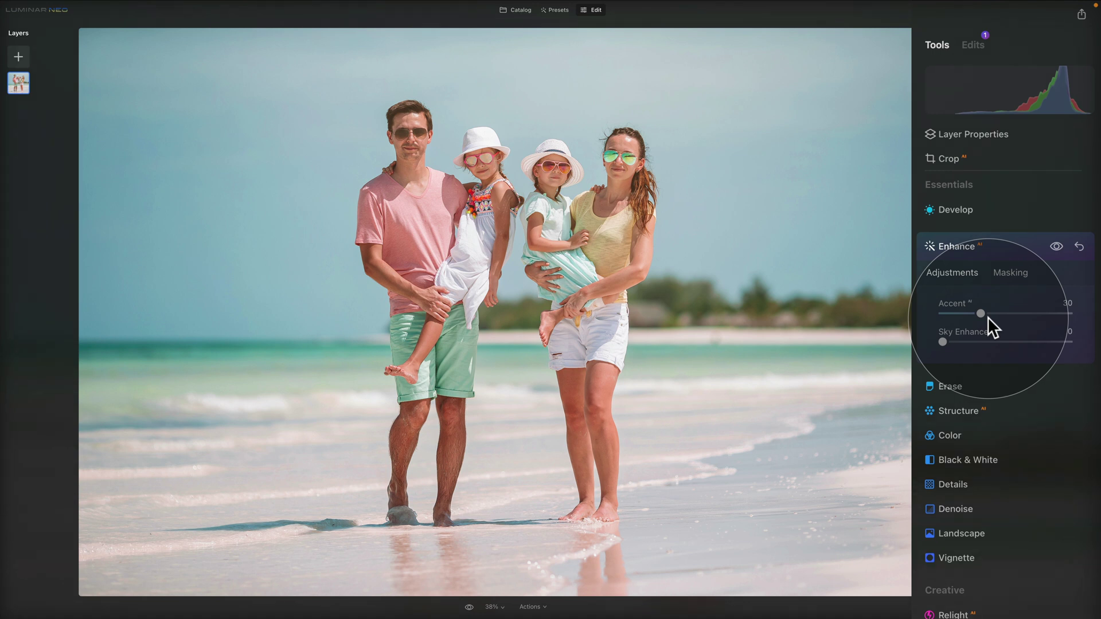
{"action": "left_click_drag", "start_coordinate": [943, 341], "coordinate": [975, 349]}
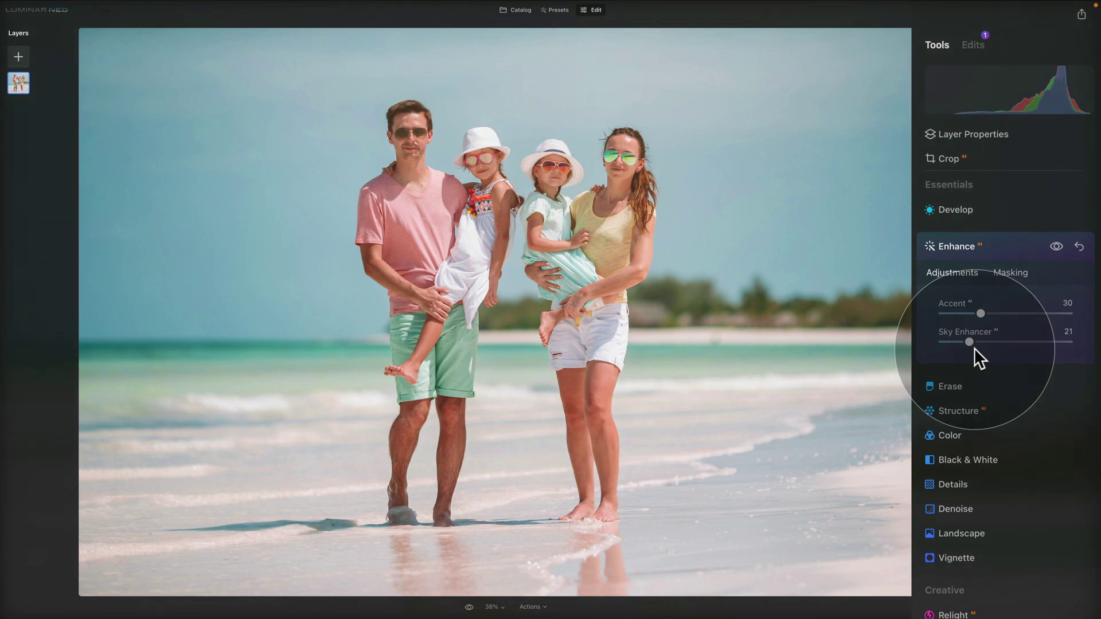
{"action": "left_click", "coordinate": [1056, 247]}
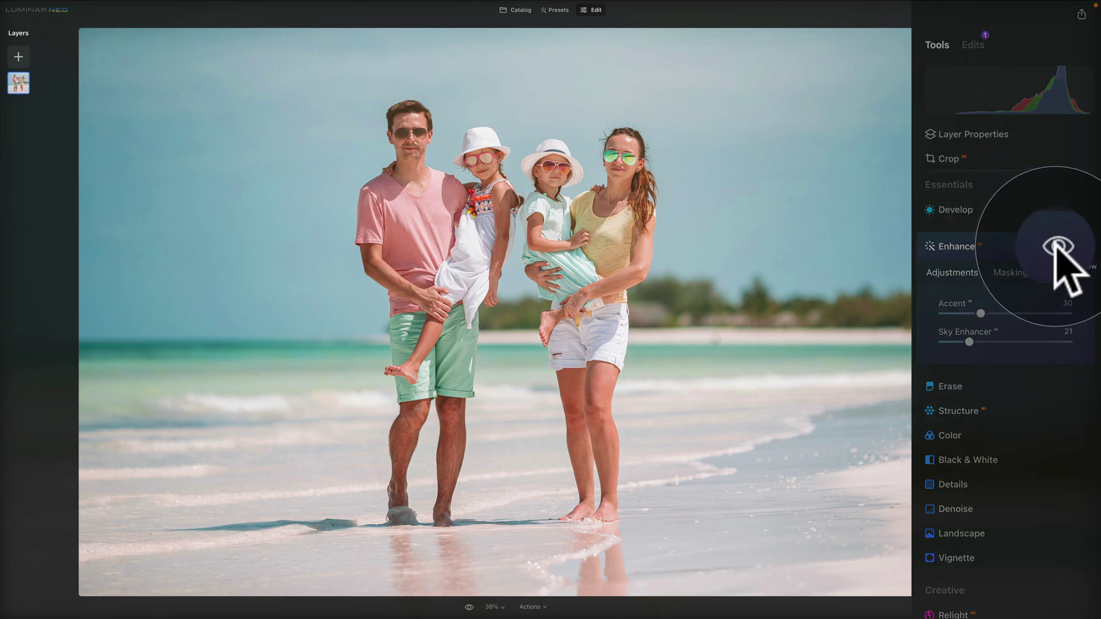
{"action": "left_click", "coordinate": [1057, 247]}
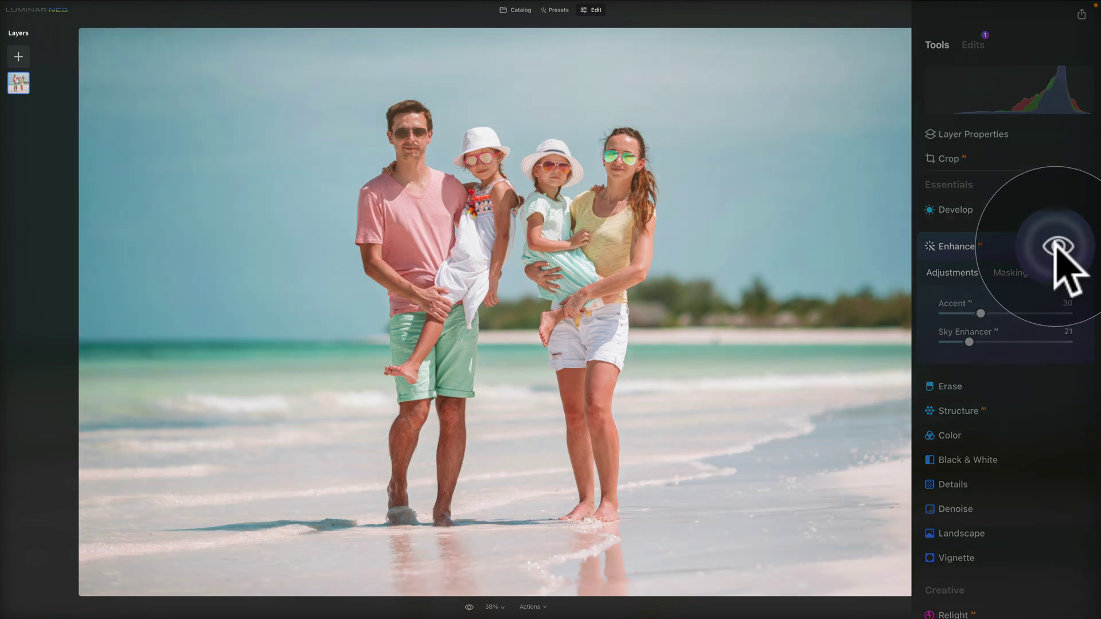
{"action": "left_click", "coordinate": [1057, 247]}
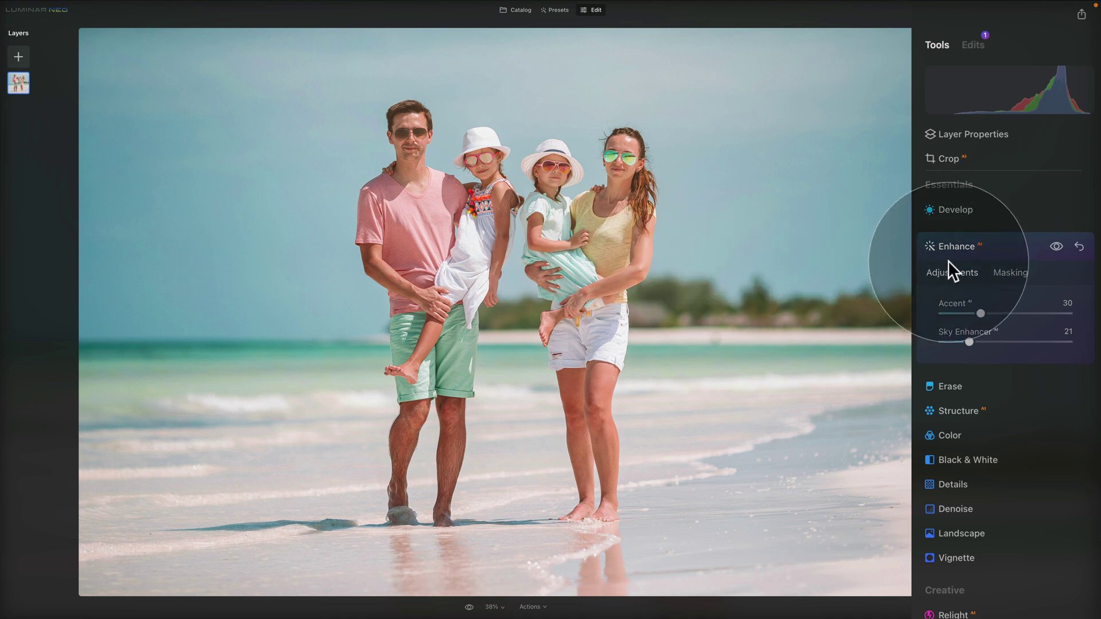
{"action": "left_click", "coordinate": [1004, 244]}
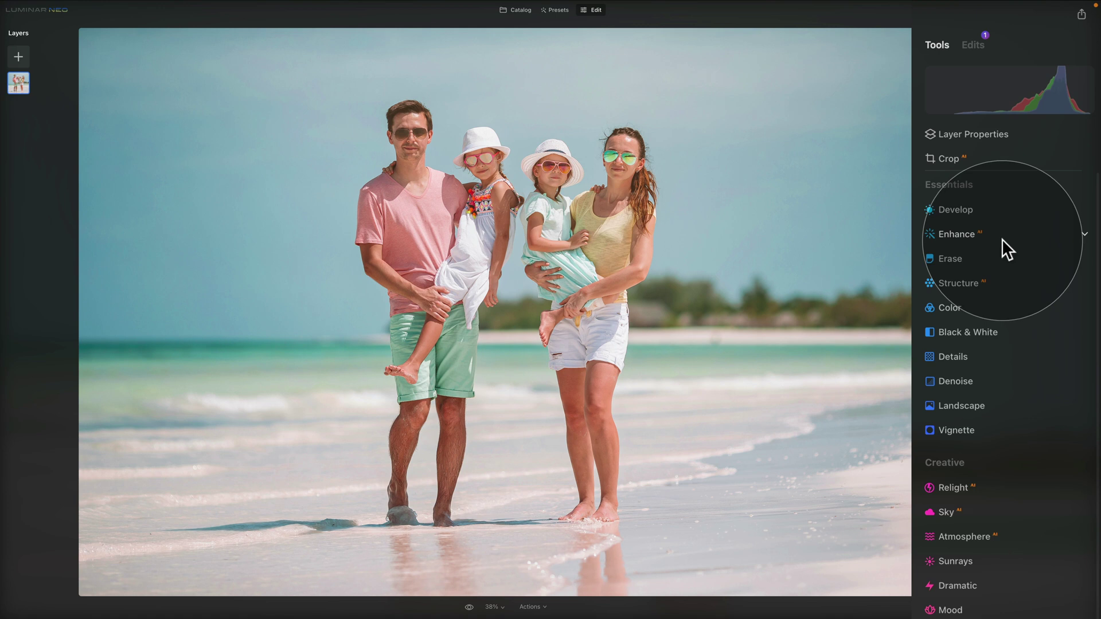
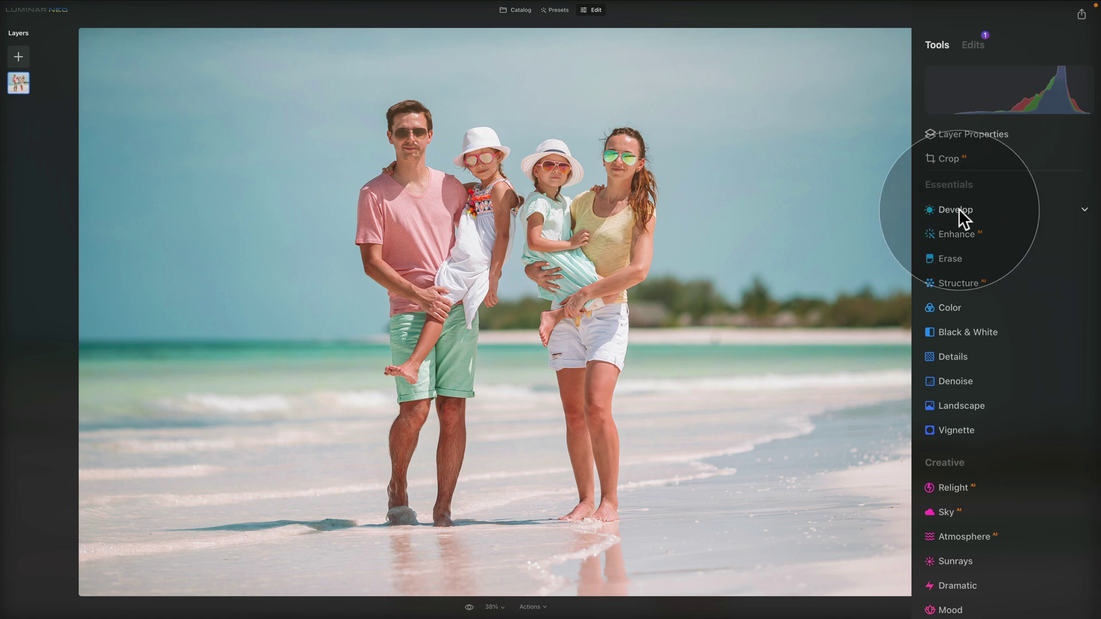
Set the Develop light adjustments to Highlights -81, Shadows 60 and Smart Contrast 30
{"action": "left_click", "coordinate": [959, 209]}
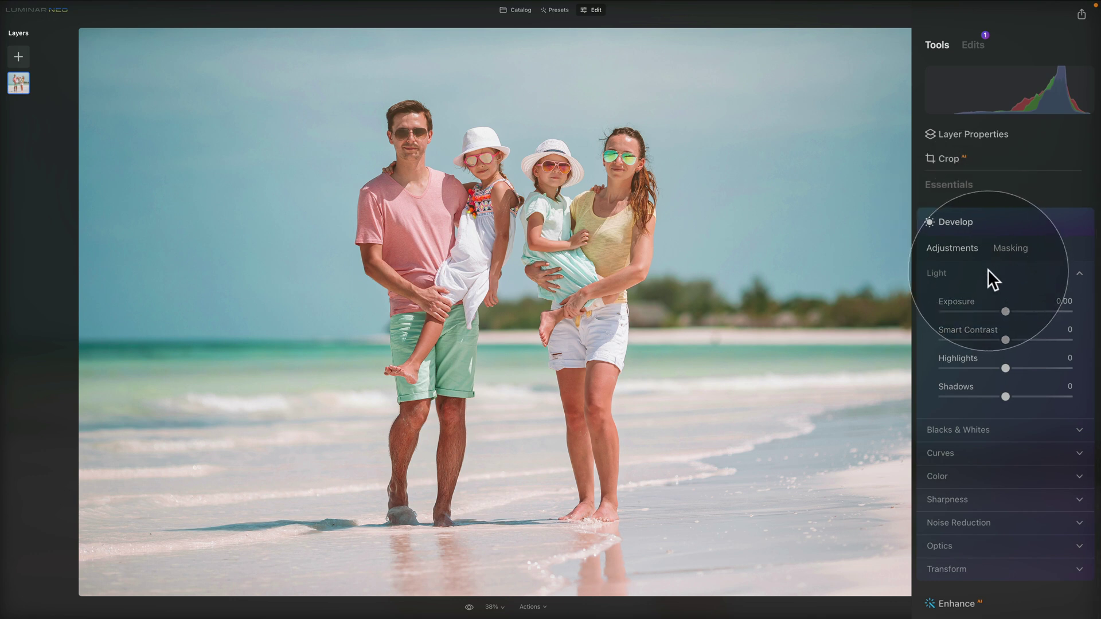
{"action": "left_click", "coordinate": [602, 250]}
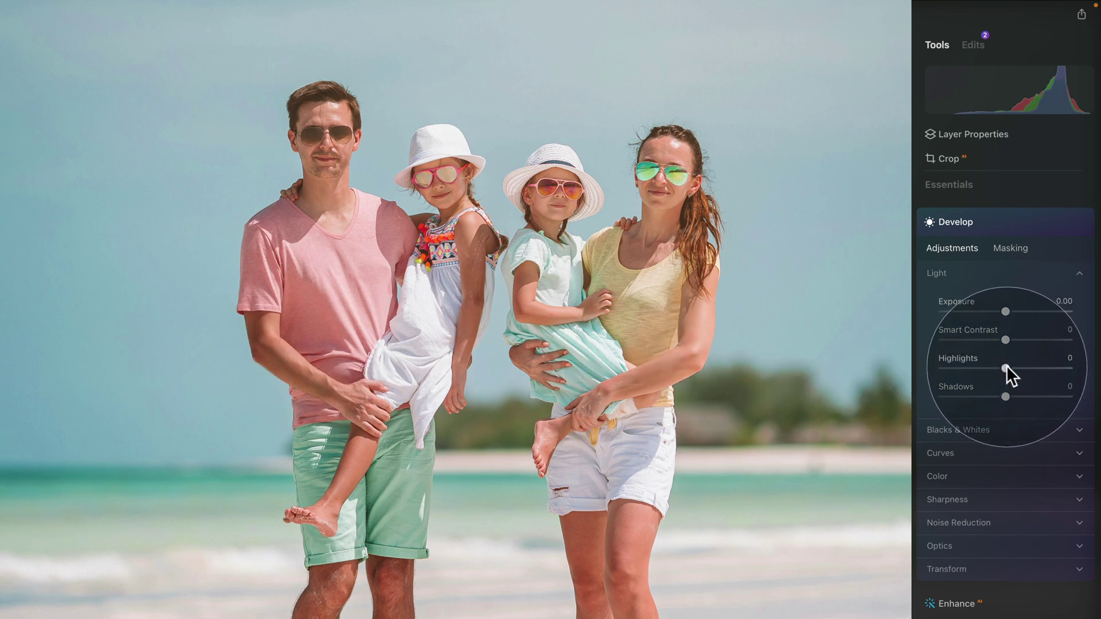
{"action": "left_click_drag", "start_coordinate": [1007, 367], "coordinate": [951, 366]}
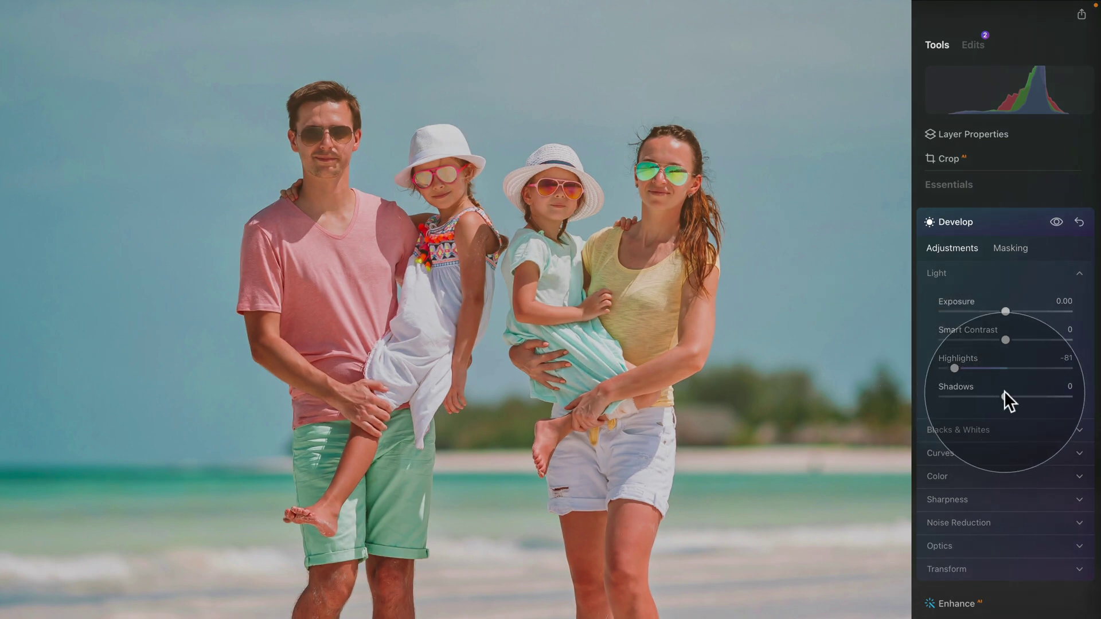
{"action": "left_click_drag", "start_coordinate": [1007, 394], "coordinate": [1056, 397]}
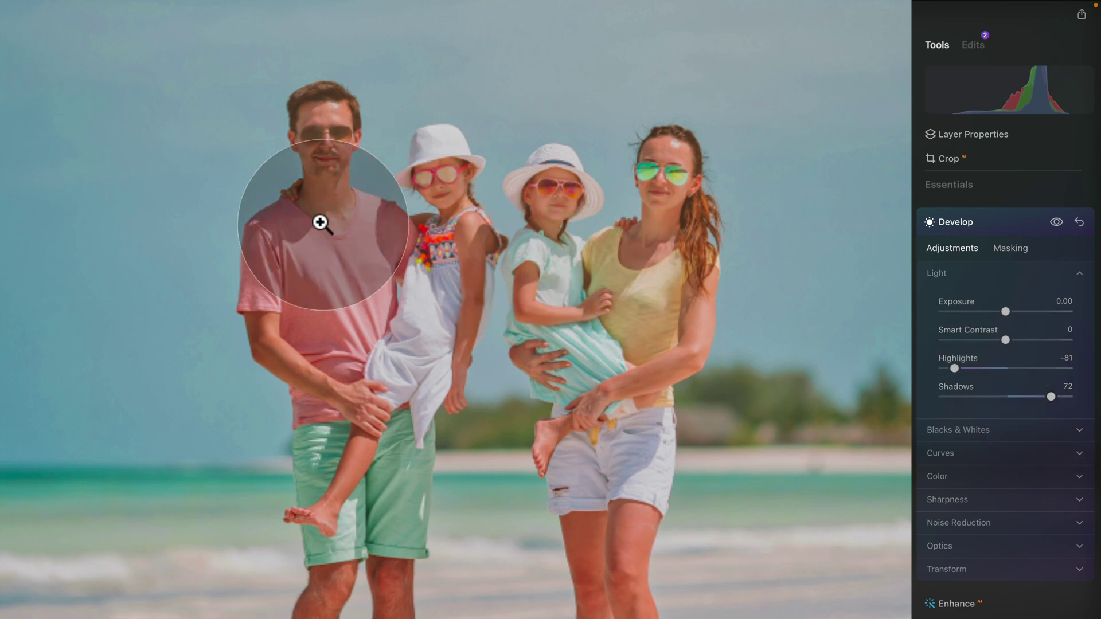
{"action": "left_click_drag", "start_coordinate": [1052, 392], "coordinate": [1040, 392]}
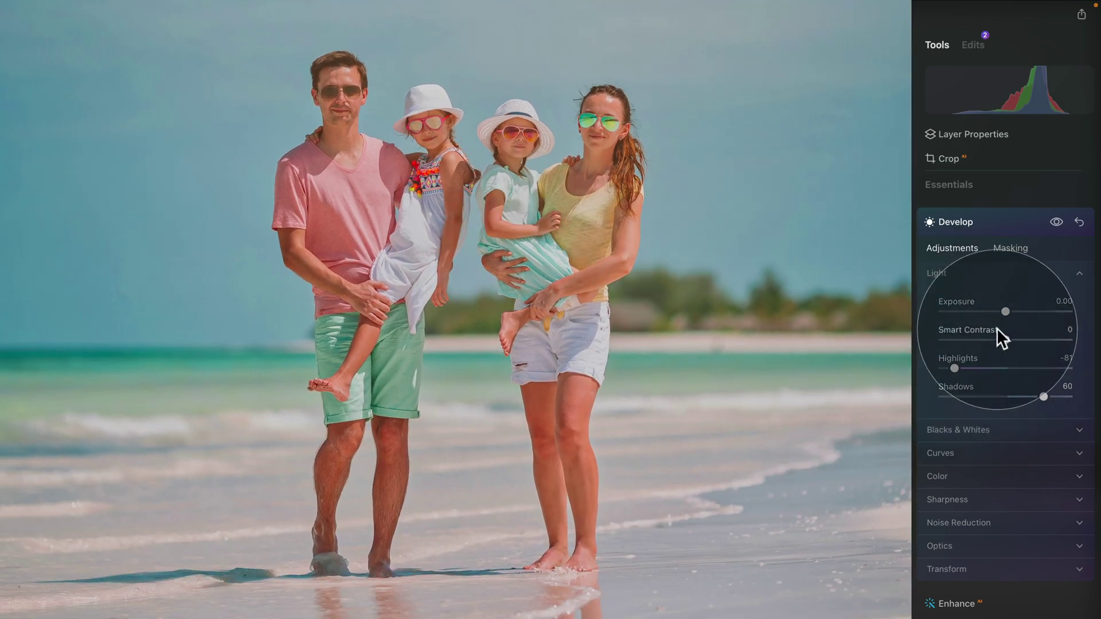
{"action": "left_click_drag", "start_coordinate": [1007, 336], "coordinate": [1026, 340]}
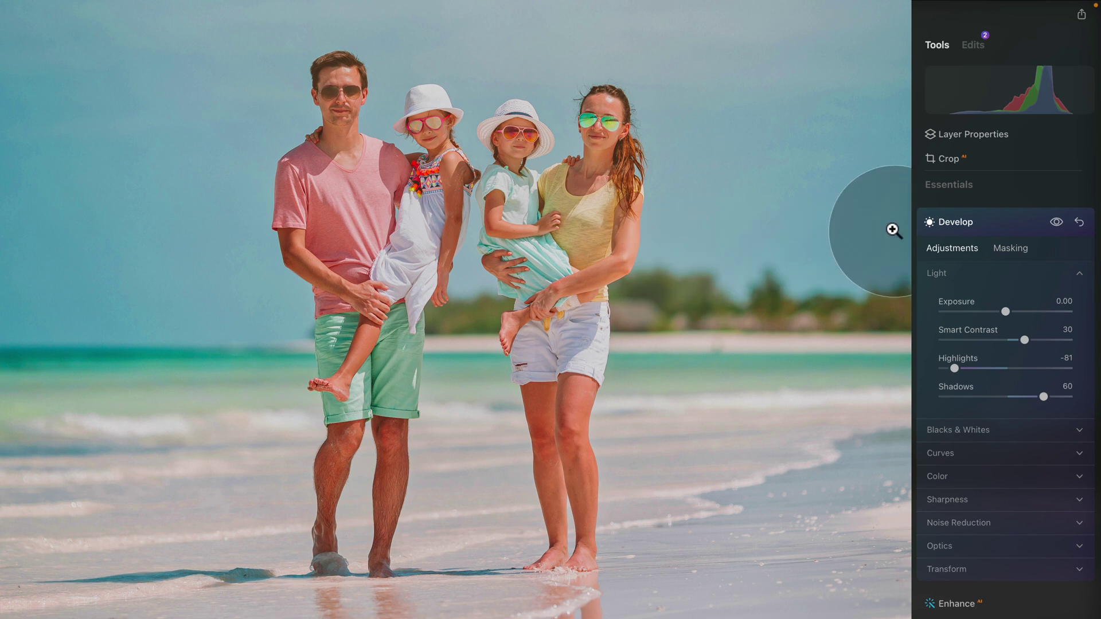
Set Whites to 16 and Blacks to -30 in the Develop adjustments
{"action": "left_click", "coordinate": [980, 273]}
{"action": "left_click", "coordinate": [993, 295]}
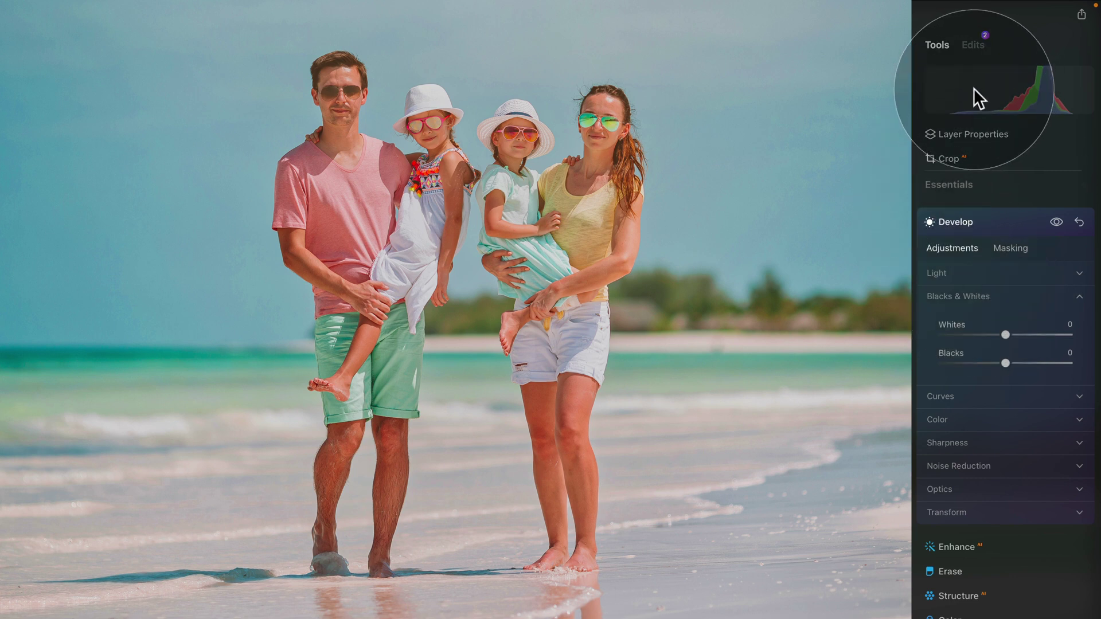
{"action": "right_click", "coordinate": [692, 188]}
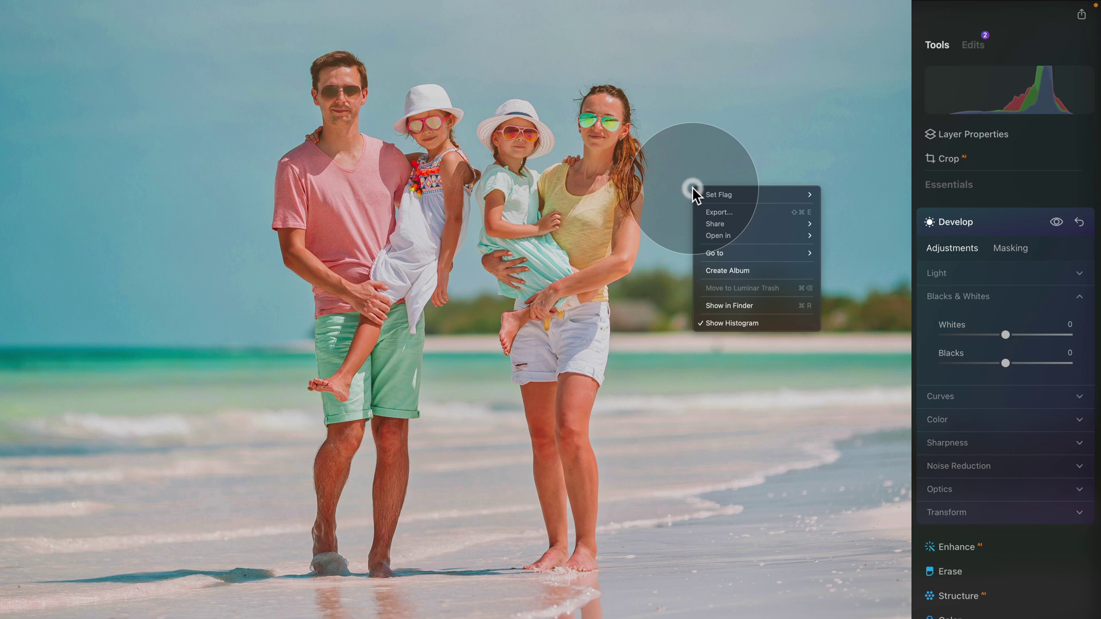
{"action": "left_click", "coordinate": [769, 323]}
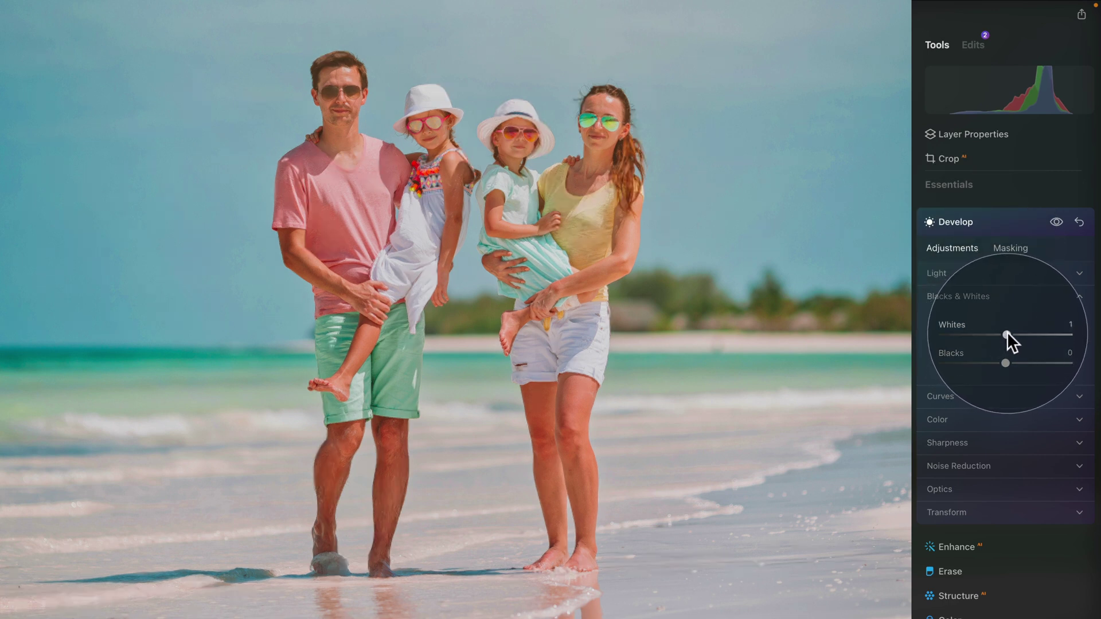
{"action": "left_click_drag", "start_coordinate": [1007, 333], "coordinate": [984, 361]}
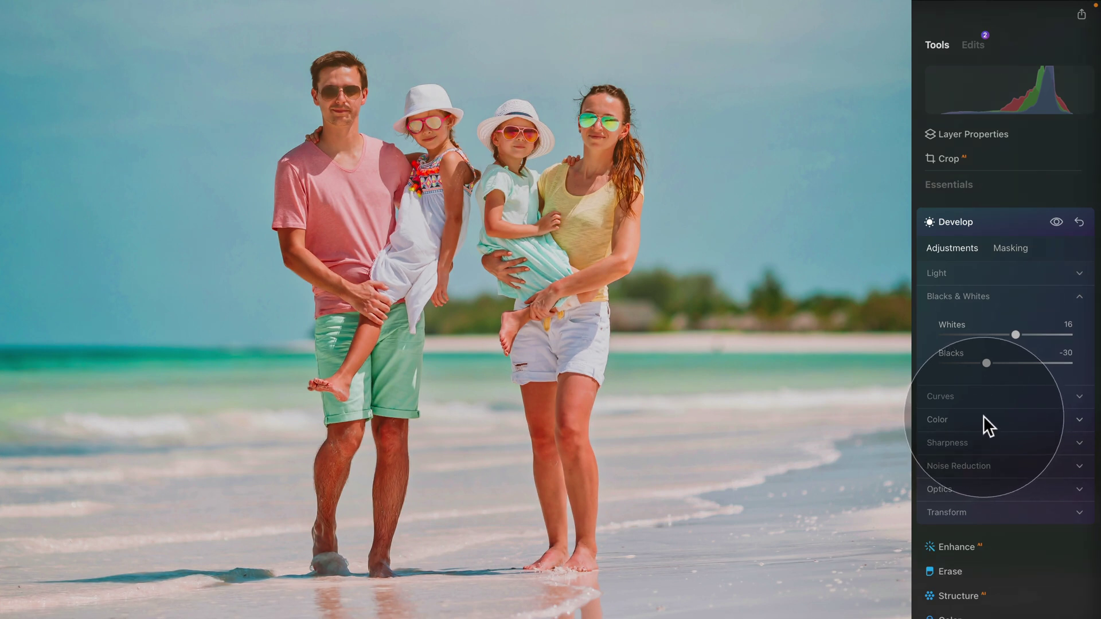
{"action": "left_click", "coordinate": [968, 295]}
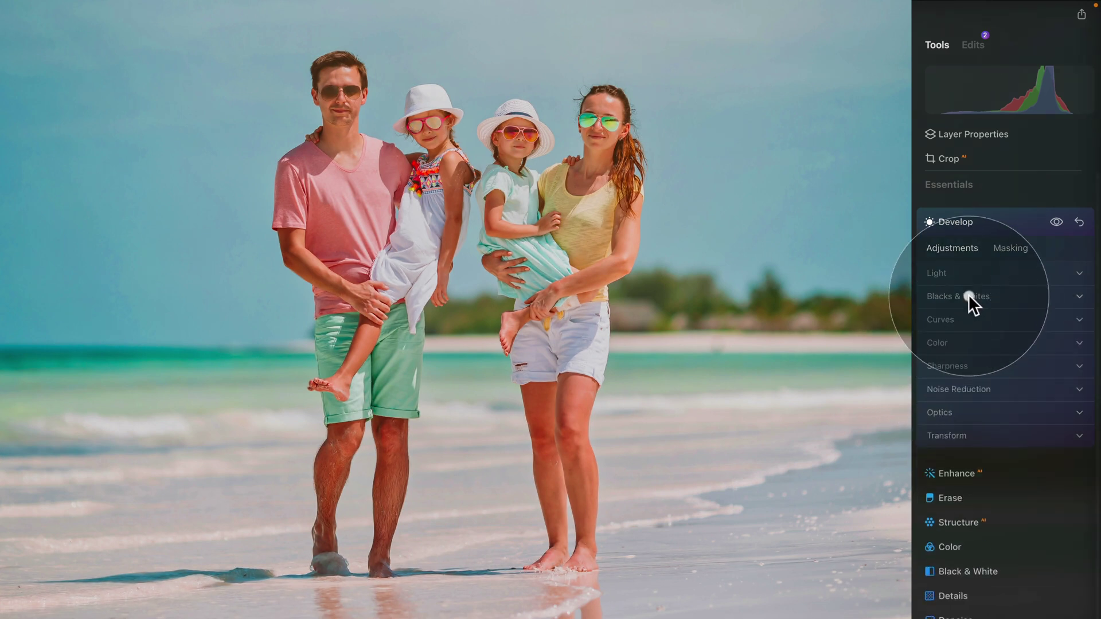
Set the Develop color adjustments to Saturation -15 and Vibrance 15
{"action": "left_click", "coordinate": [969, 344]}
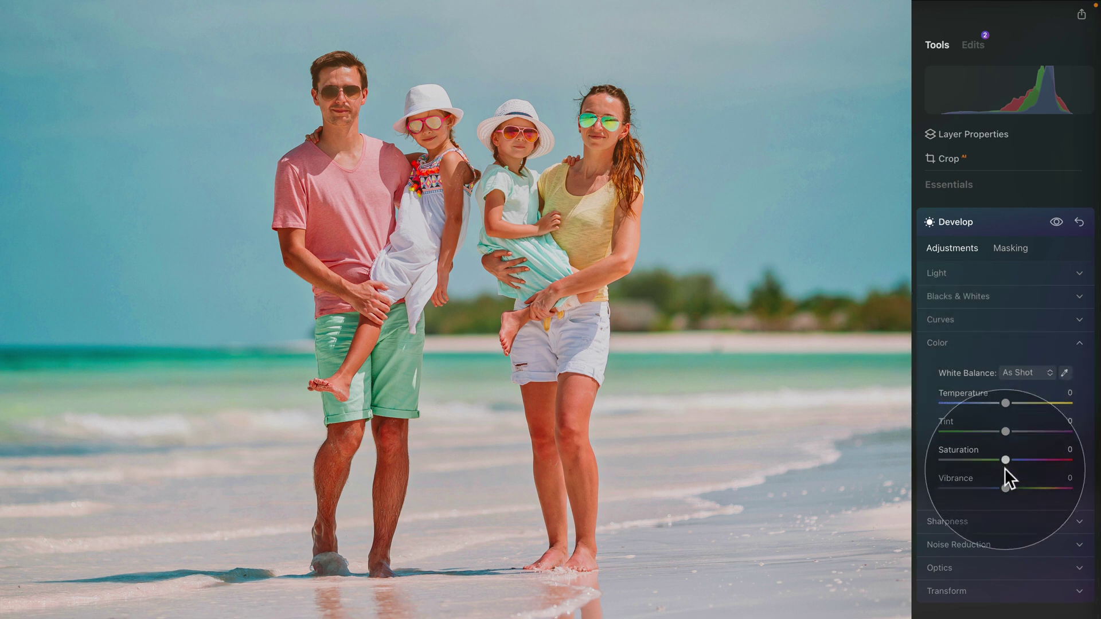
{"action": "left_click_drag", "start_coordinate": [1006, 459], "coordinate": [993, 456]}
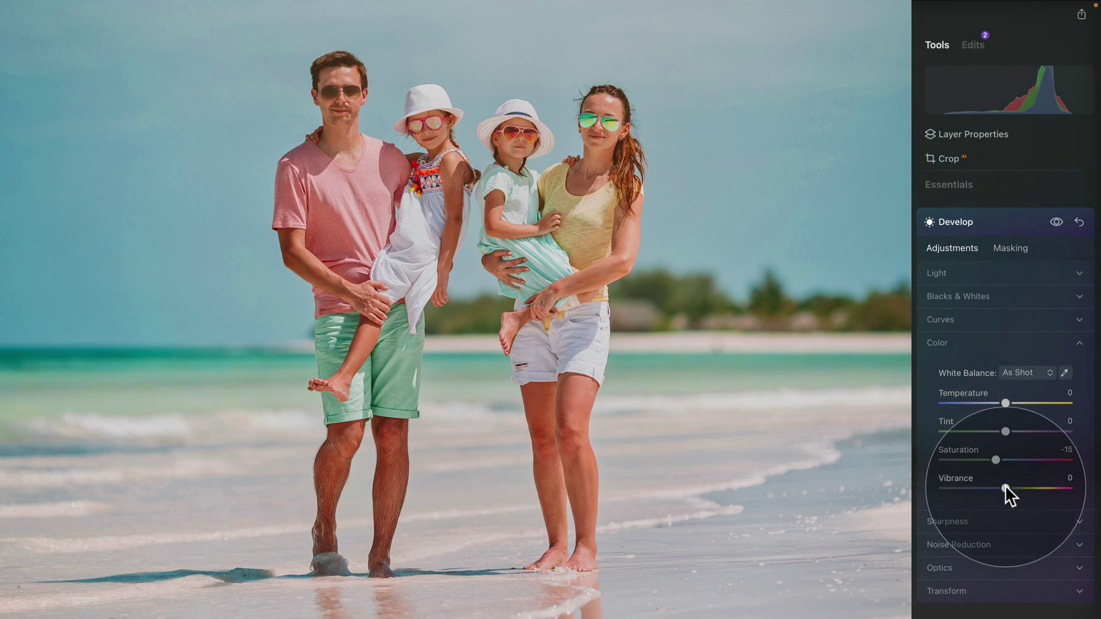
{"action": "left_click_drag", "start_coordinate": [1006, 487], "coordinate": [1016, 487]}
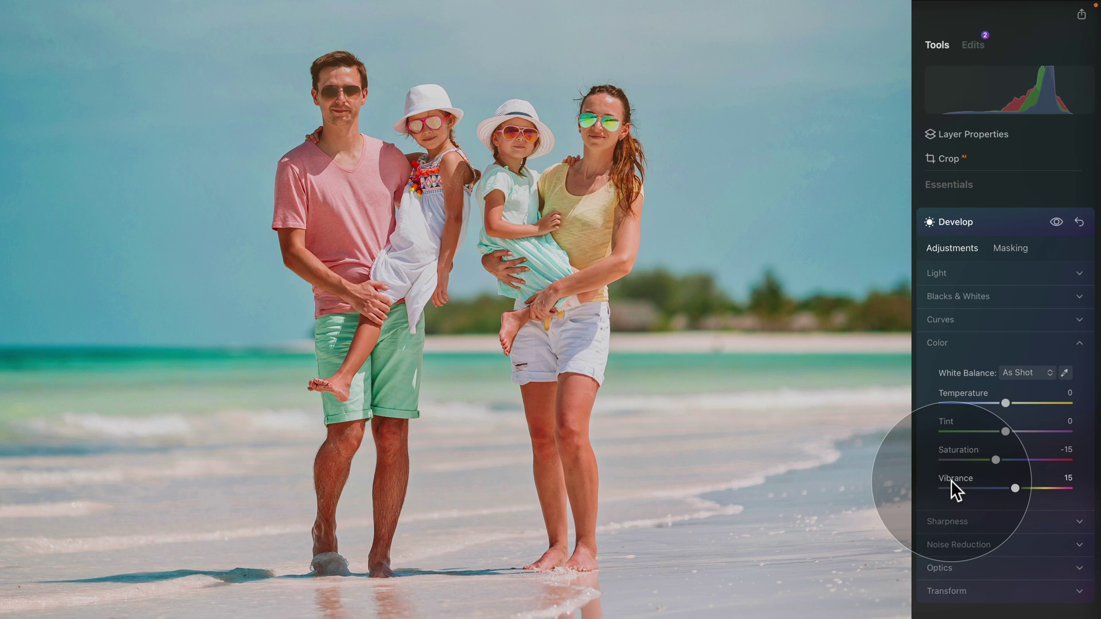
{"action": "left_click", "coordinate": [959, 345]}
Set Develop Sharpen to 20 and its Masking to 65, and compare the photo with and without the Develop adjustments
{"action": "left_click", "coordinate": [986, 366]}
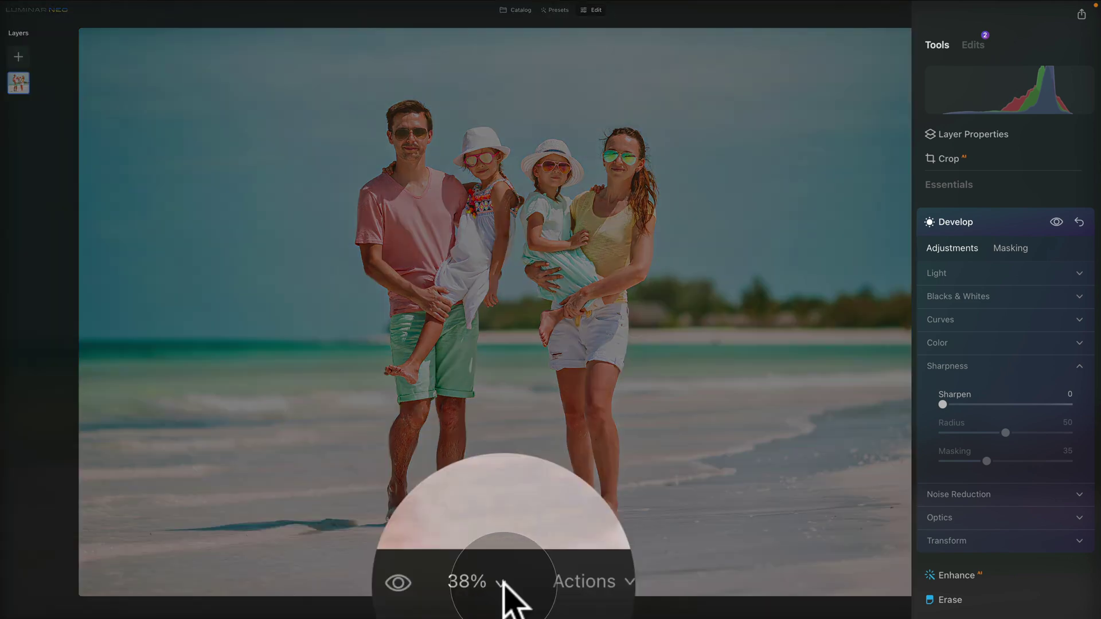
{"action": "left_click", "coordinate": [503, 582]}
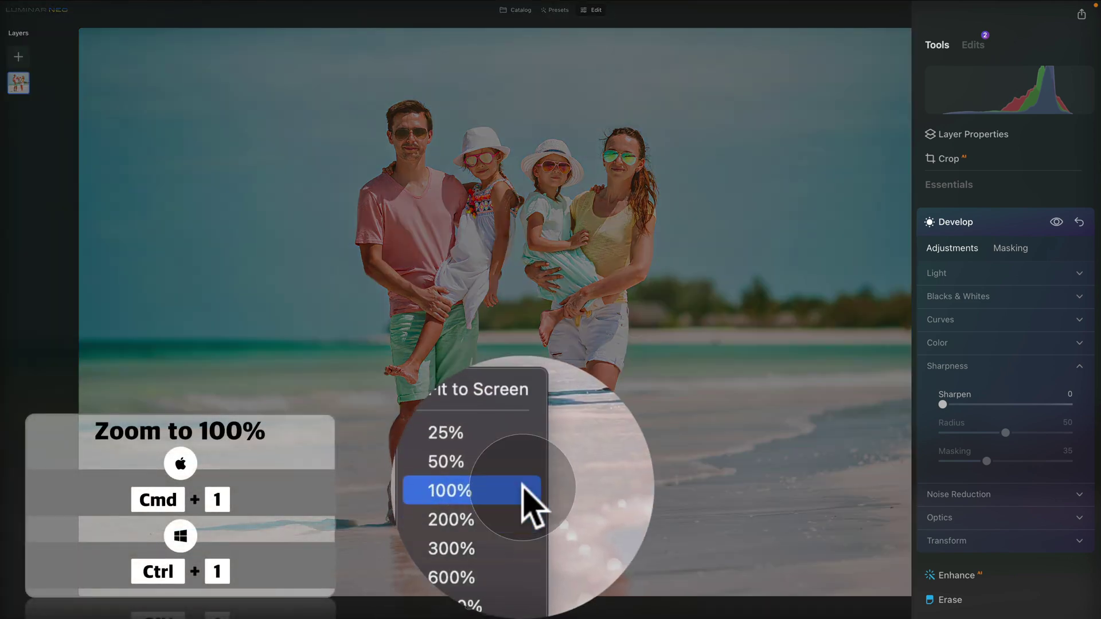
{"action": "left_click", "coordinate": [524, 487]}
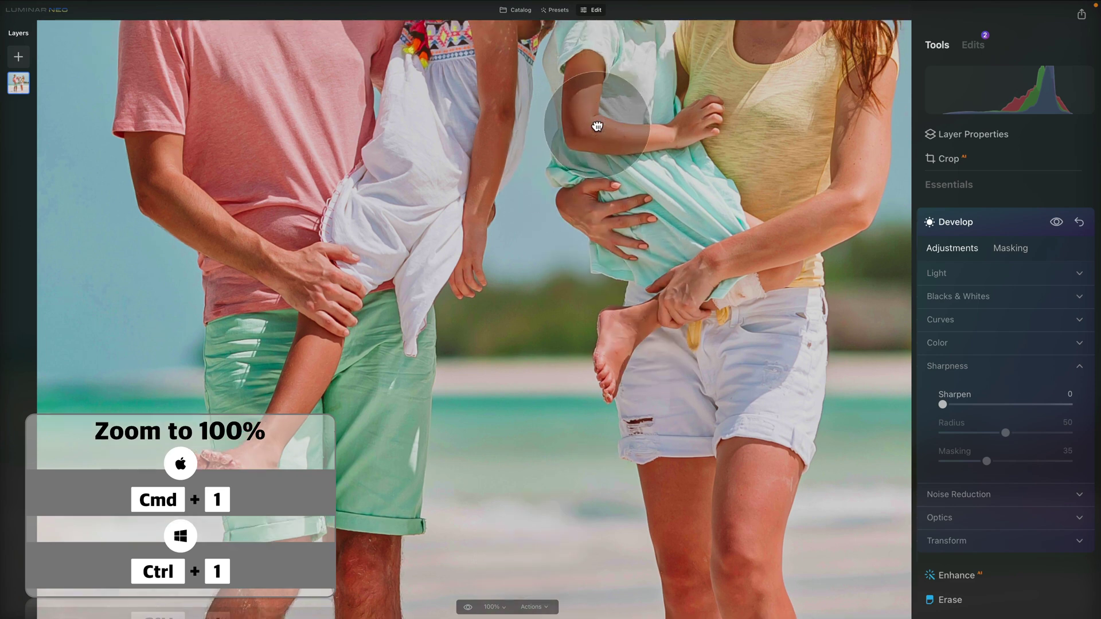
{"action": "left_click_drag", "start_coordinate": [597, 126], "coordinate": [609, 266]}
{"action": "left_click_drag", "start_coordinate": [669, 197], "coordinate": [647, 280]}
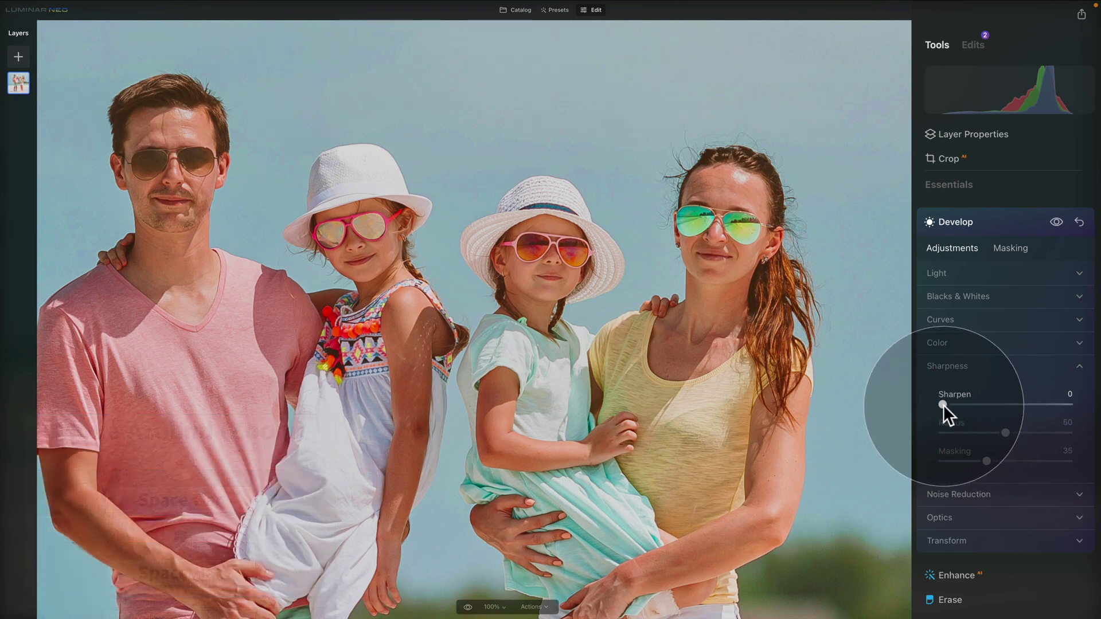
{"action": "left_click_drag", "start_coordinate": [944, 405], "coordinate": [969, 410]}
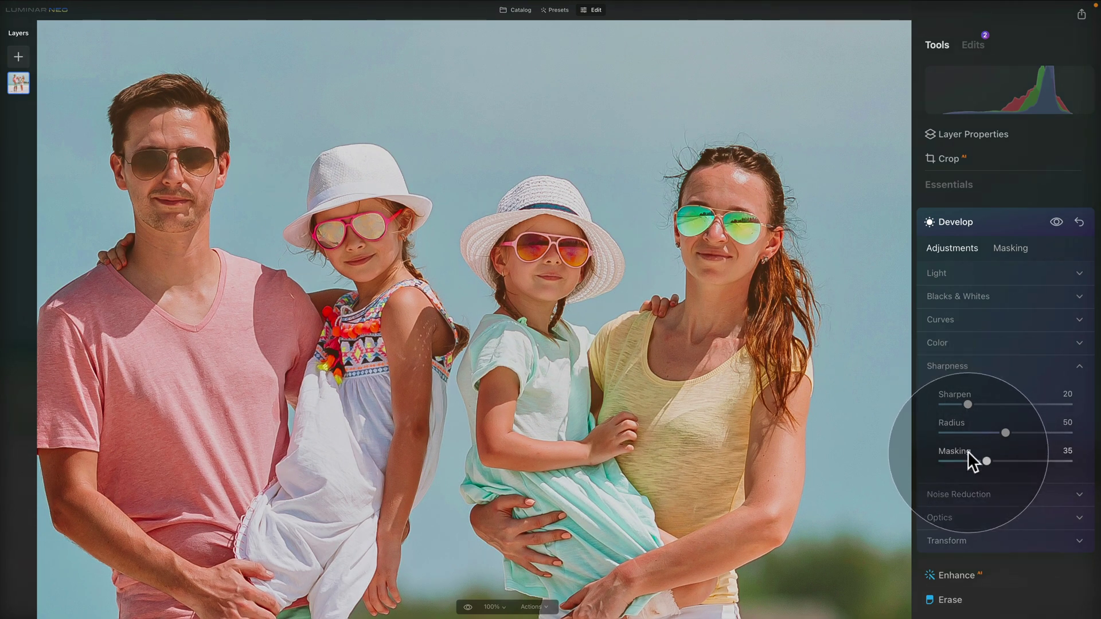
{"action": "left_click_drag", "start_coordinate": [989, 460], "coordinate": [1028, 462]}
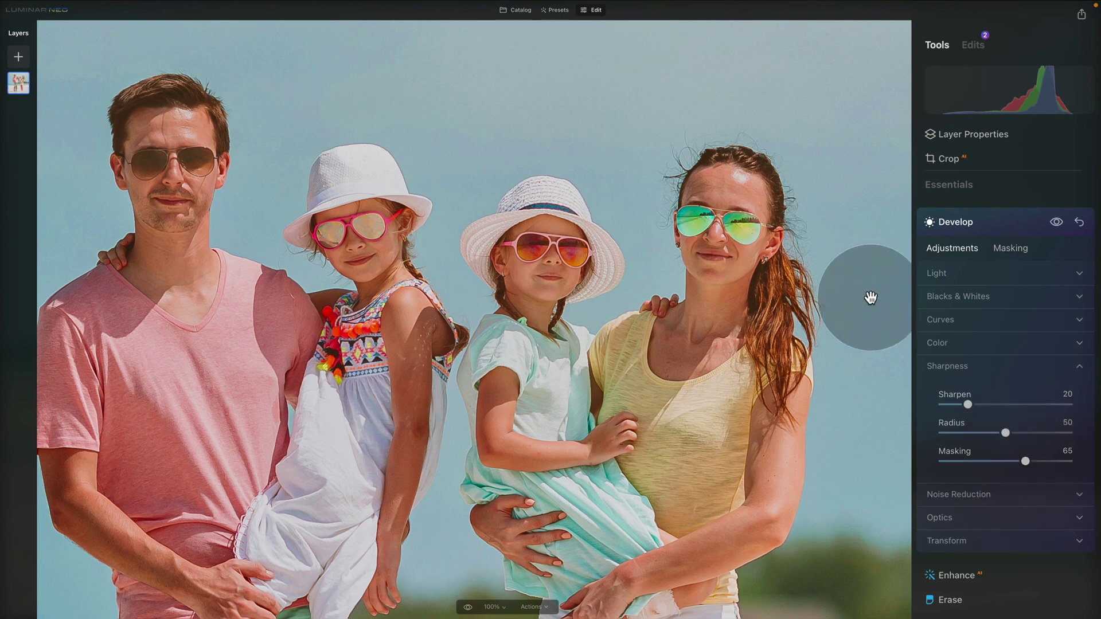
{"action": "key", "text": "ctrl+0"}
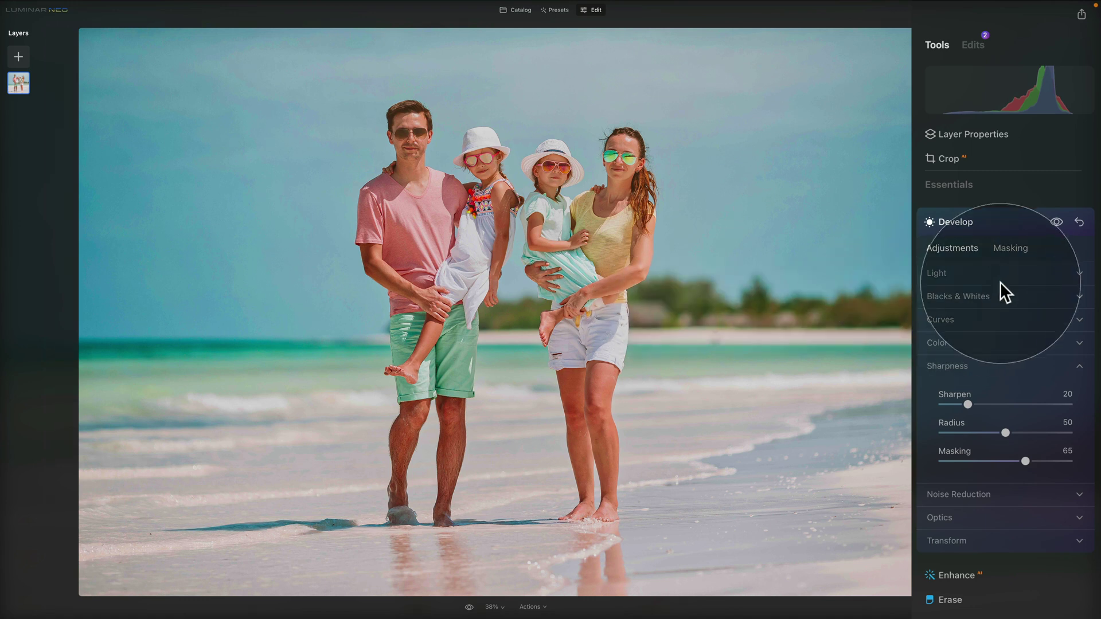
{"action": "left_click", "coordinate": [1056, 224]}
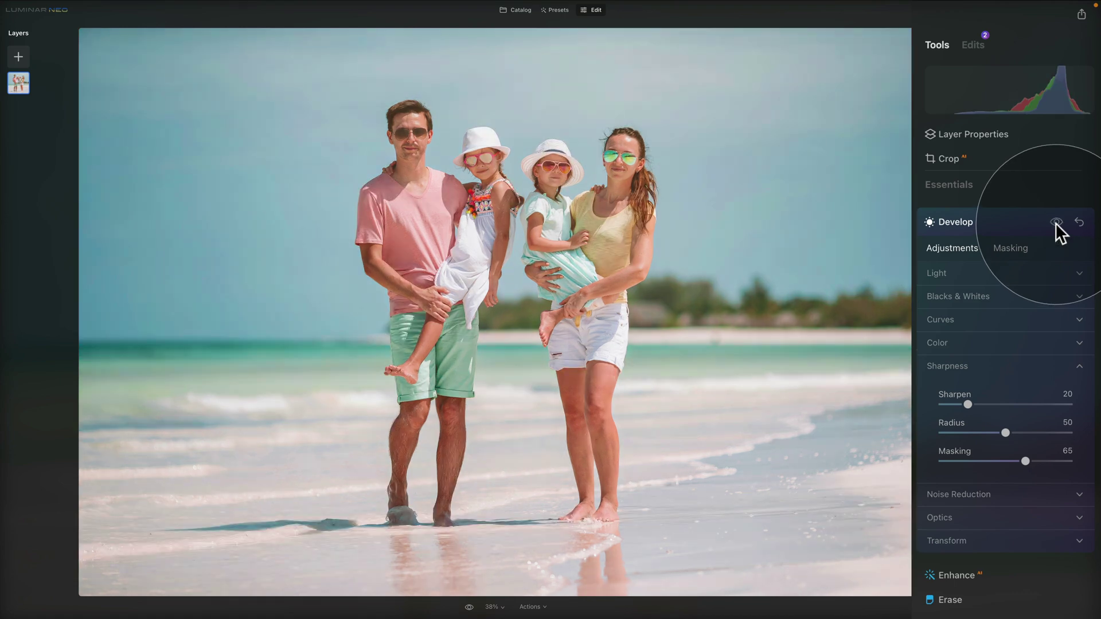
{"action": "left_click", "coordinate": [1056, 222]}
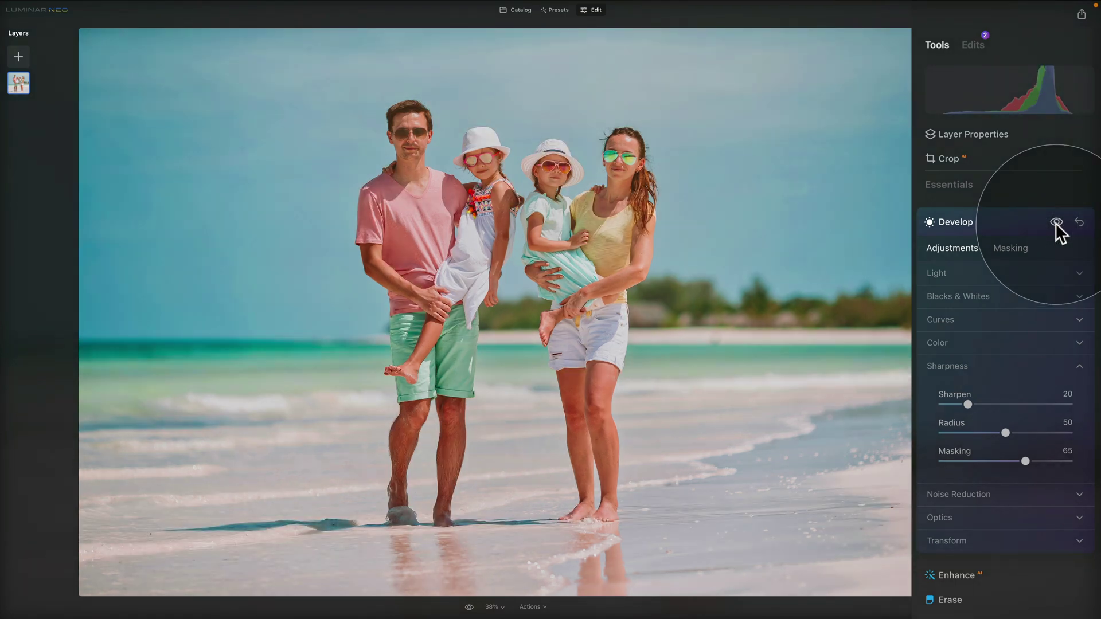
{"action": "left_click", "coordinate": [996, 222]}
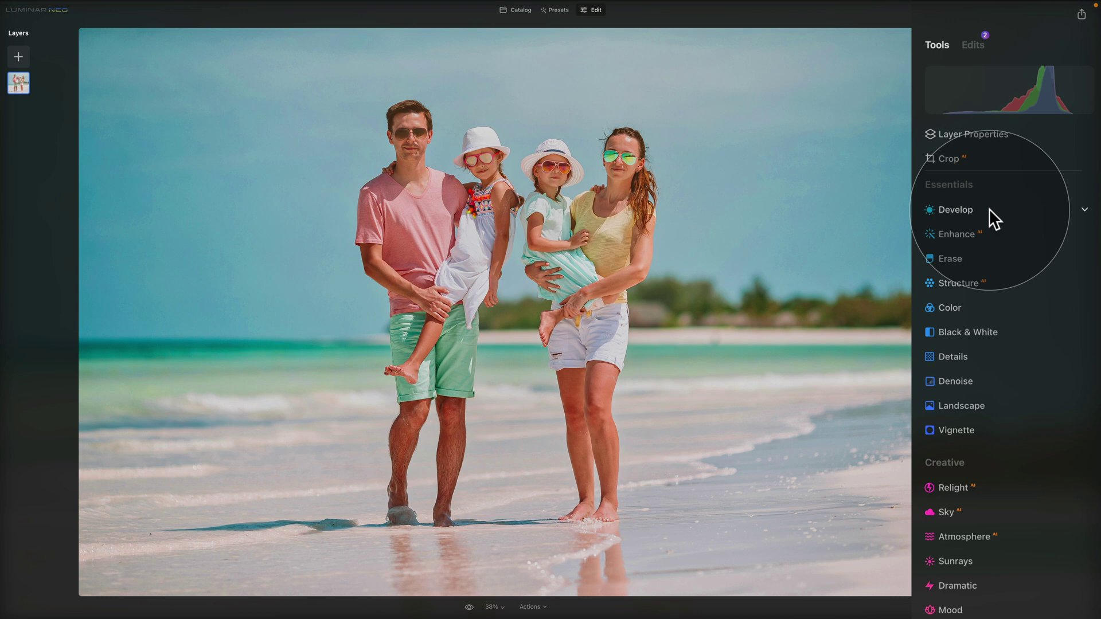
Retouch the family's skin with the Skin tool, setting Amount to 11 and Shine Removal to 100
{"action": "scroll", "coordinate": [1016, 511], "scroll_direction": "down", "scroll_amount": 5}
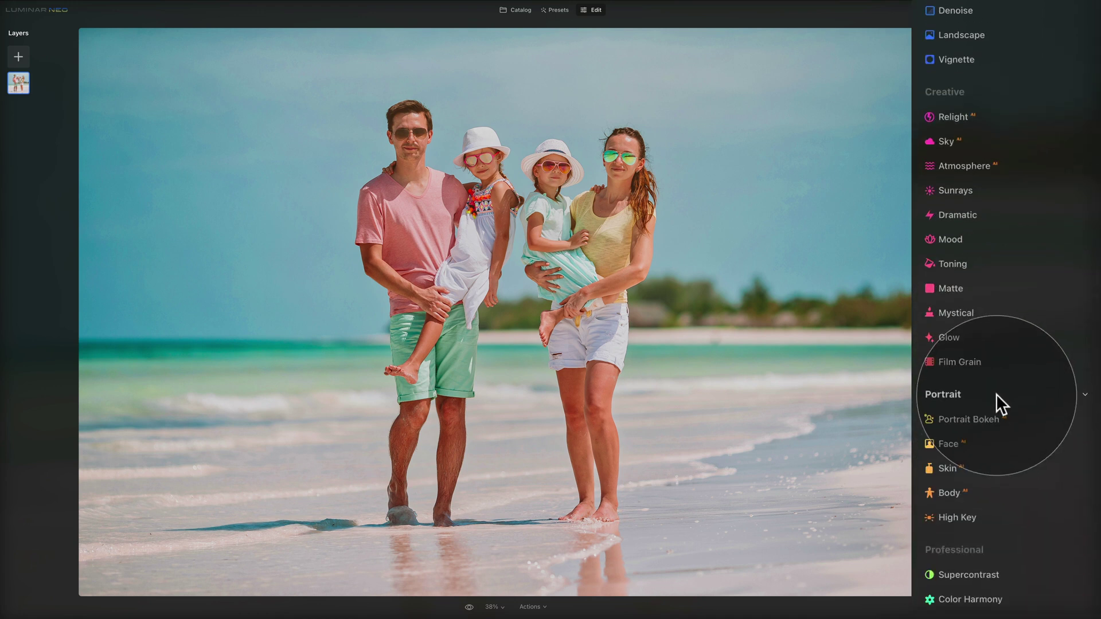
{"action": "left_click", "coordinate": [992, 470]}
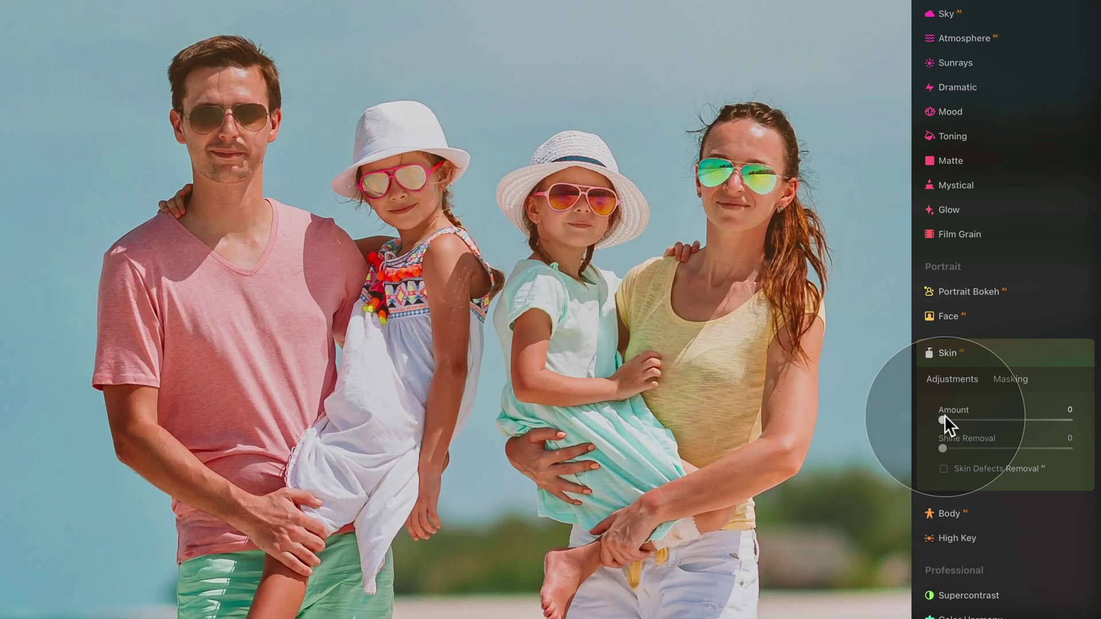
{"action": "left_click_drag", "start_coordinate": [944, 419], "coordinate": [959, 419]}
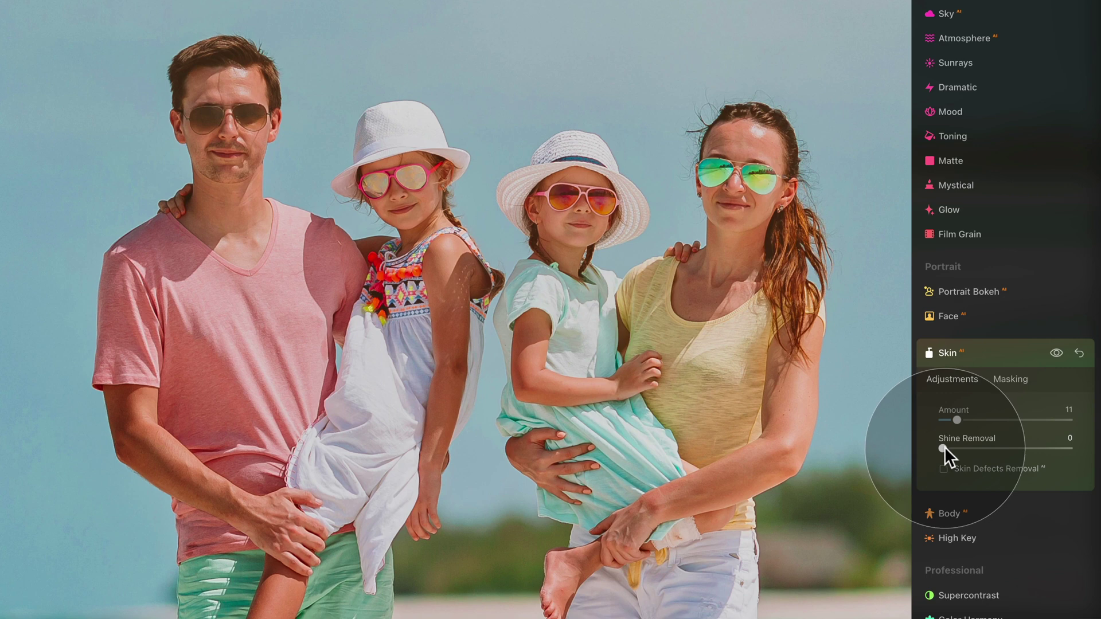
{"action": "left_click_drag", "start_coordinate": [945, 446], "coordinate": [1099, 452]}
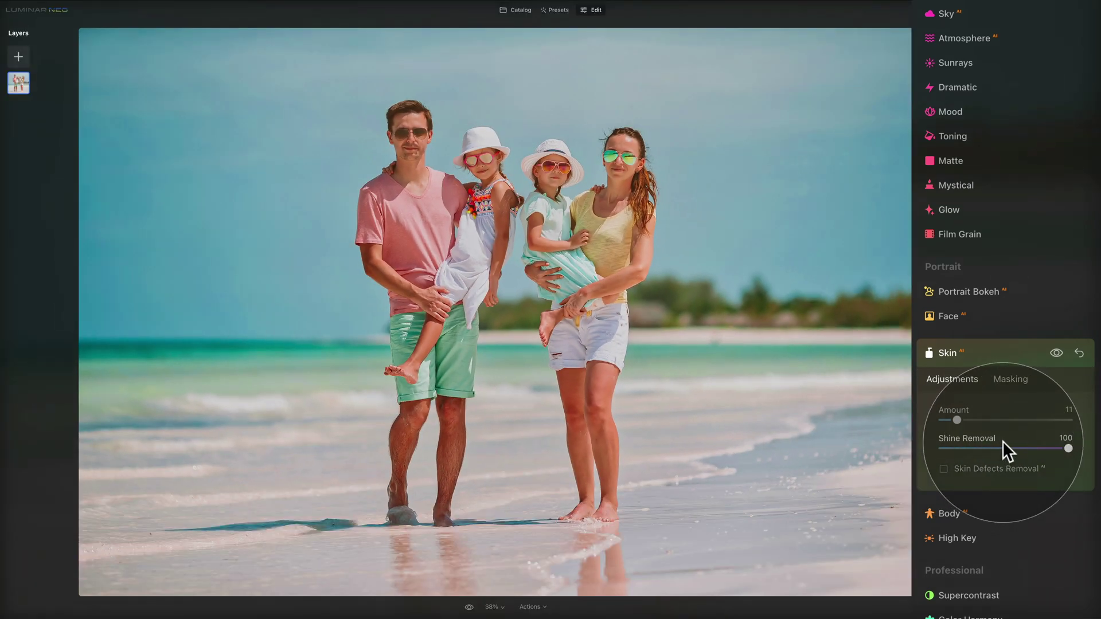
Compare the man's and children's skin up close with and without the Skin adjustments
{"action": "left_click", "coordinate": [405, 109]}
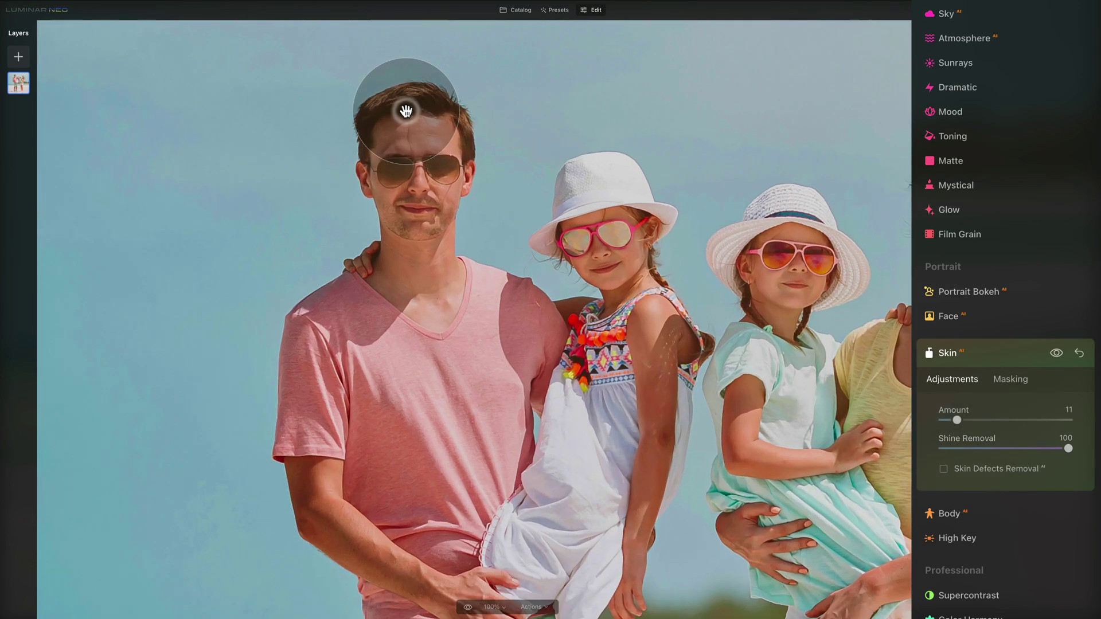
{"action": "left_click", "coordinate": [1057, 351]}
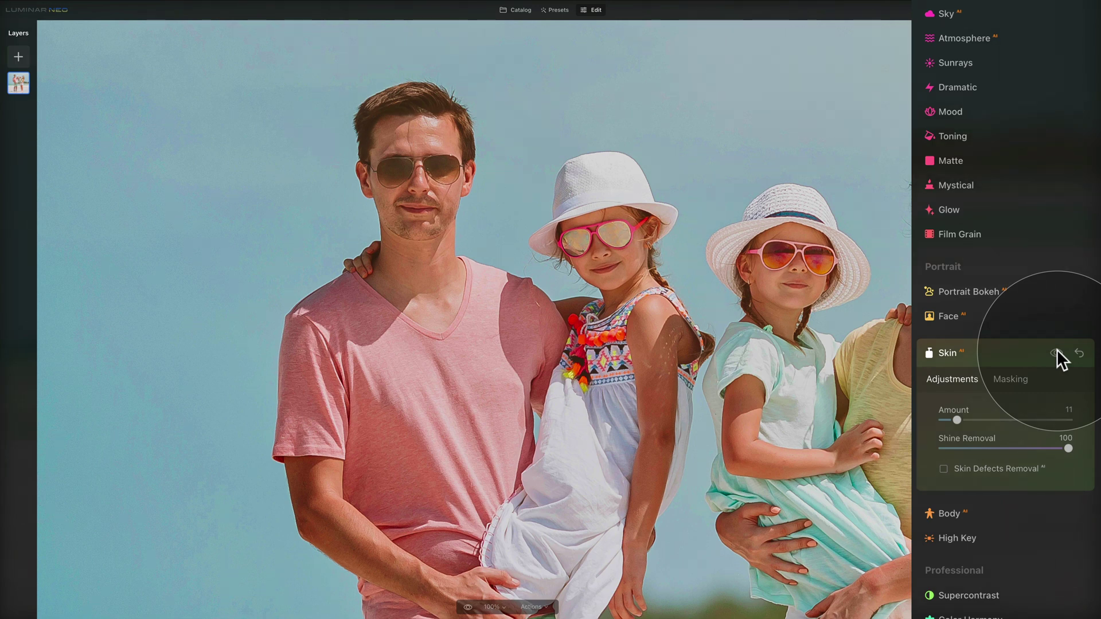
{"action": "left_click", "coordinate": [1057, 351]}
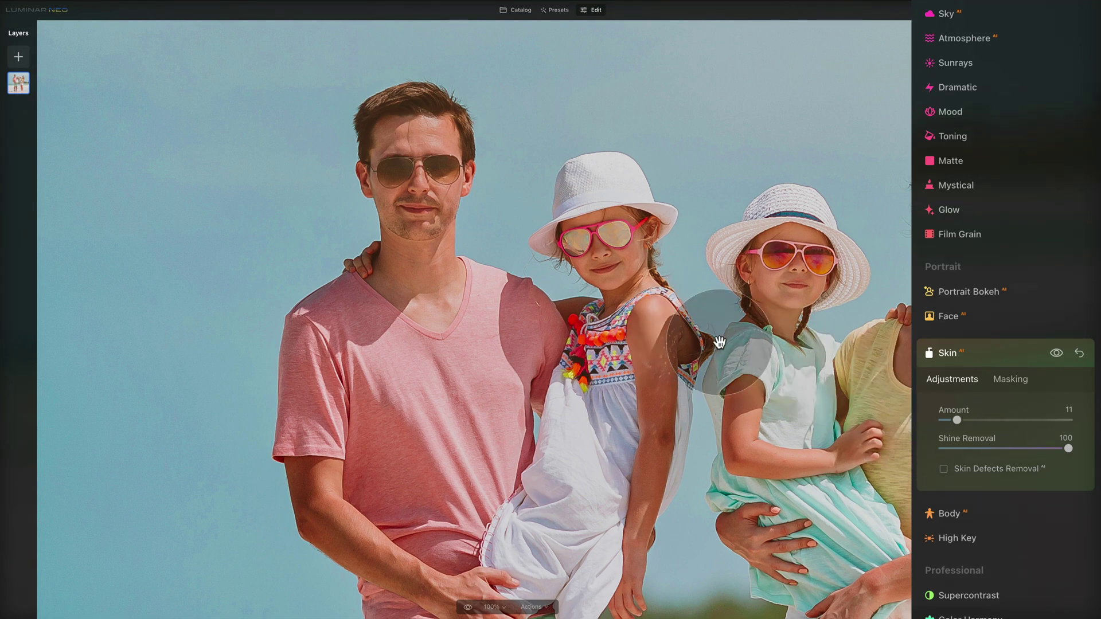
{"action": "double_click", "coordinate": [726, 389]}
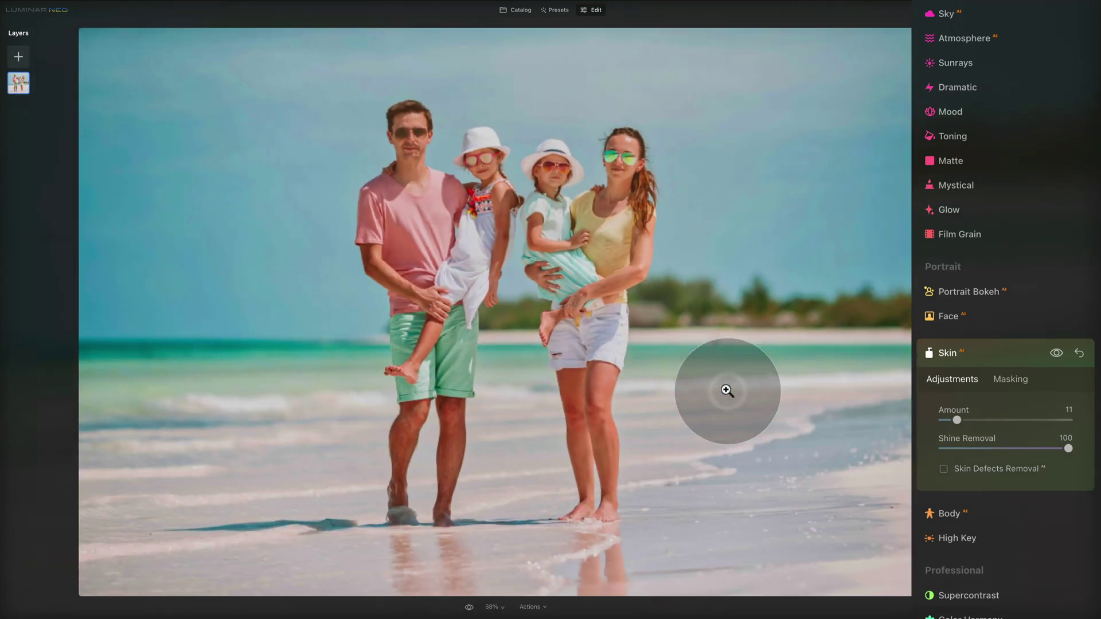
{"action": "left_click", "coordinate": [985, 353]}
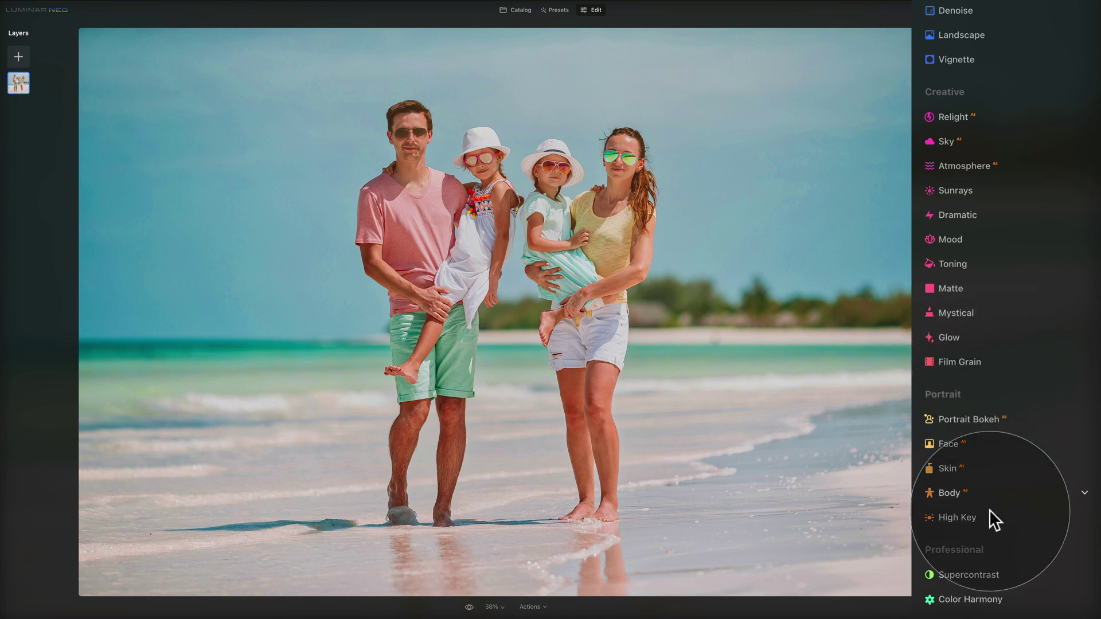
Set Supercontrast to Highlights Contrast 17, Midtones Contrast 15 and Shadows Contrast 9, and compare the photo with its original
{"action": "left_click", "coordinate": [993, 574]}
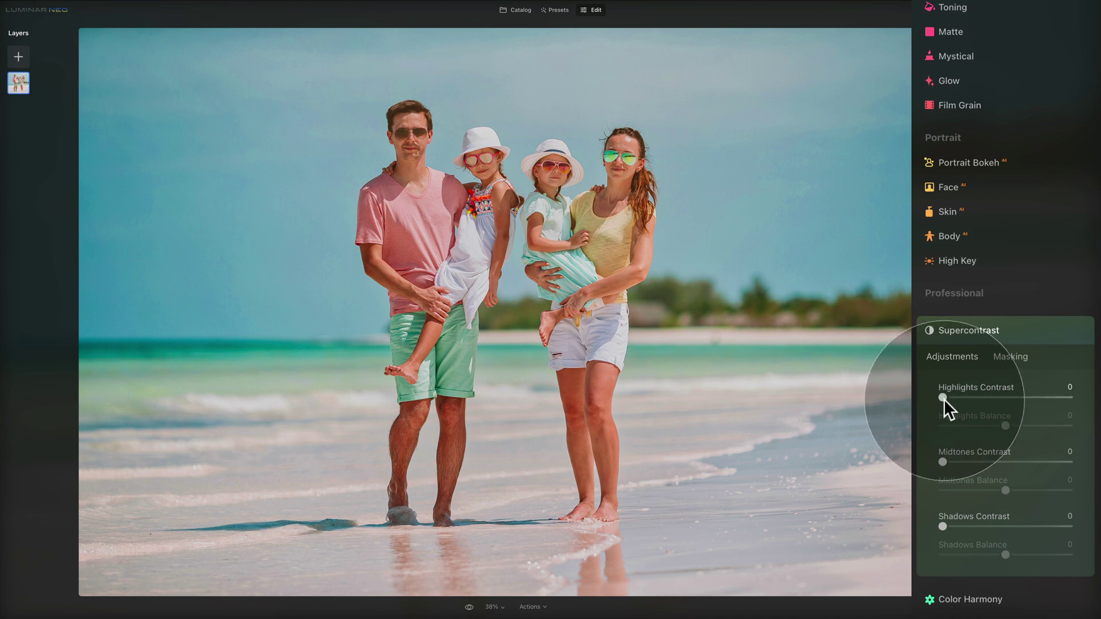
{"action": "left_click_drag", "start_coordinate": [941, 395], "coordinate": [965, 395]}
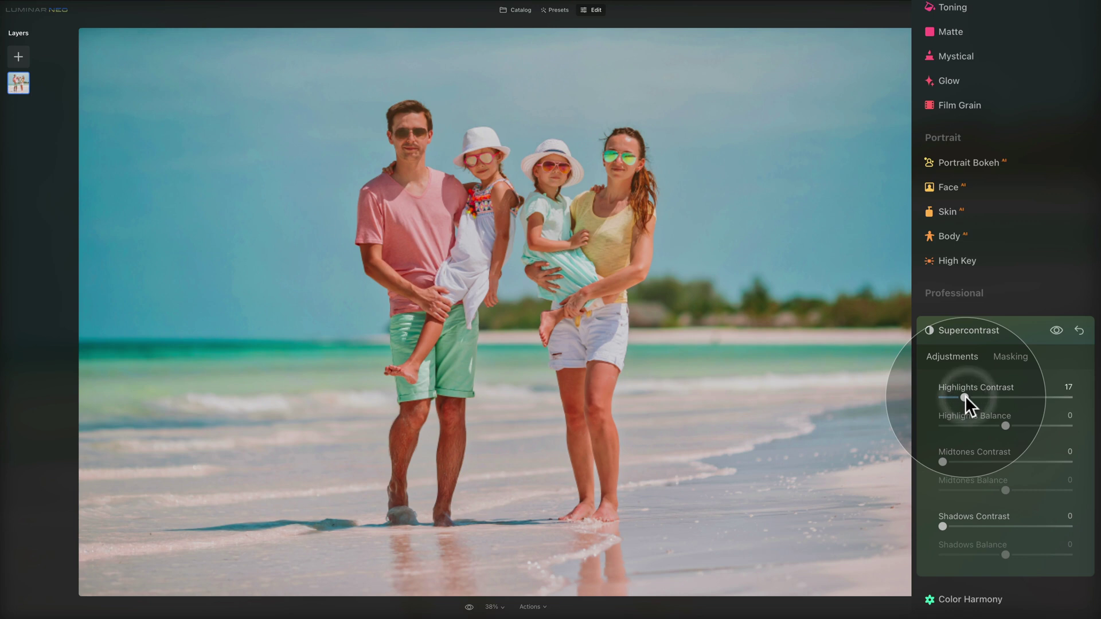
{"action": "left_click_drag", "start_coordinate": [944, 462], "coordinate": [962, 462]}
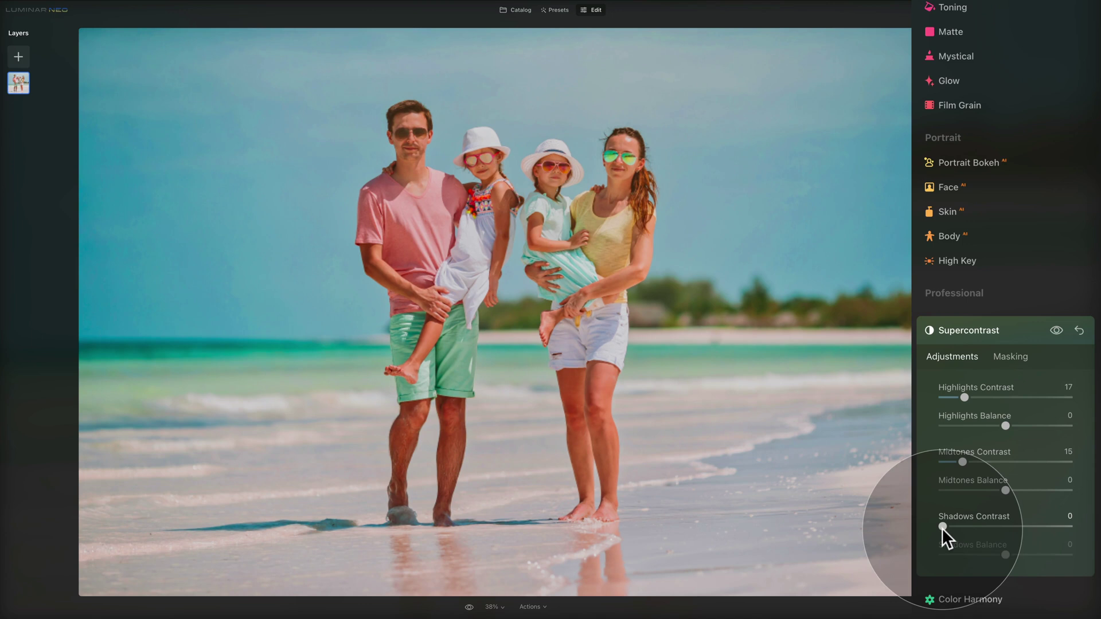
{"action": "mouse_move", "coordinate": [942, 527]}
{"action": "left_mouse_down"}
{"action": "mouse_move", "coordinate": [966, 527]}
{"action": "mouse_move", "coordinate": [956, 527]}
{"action": "left_mouse_up"}
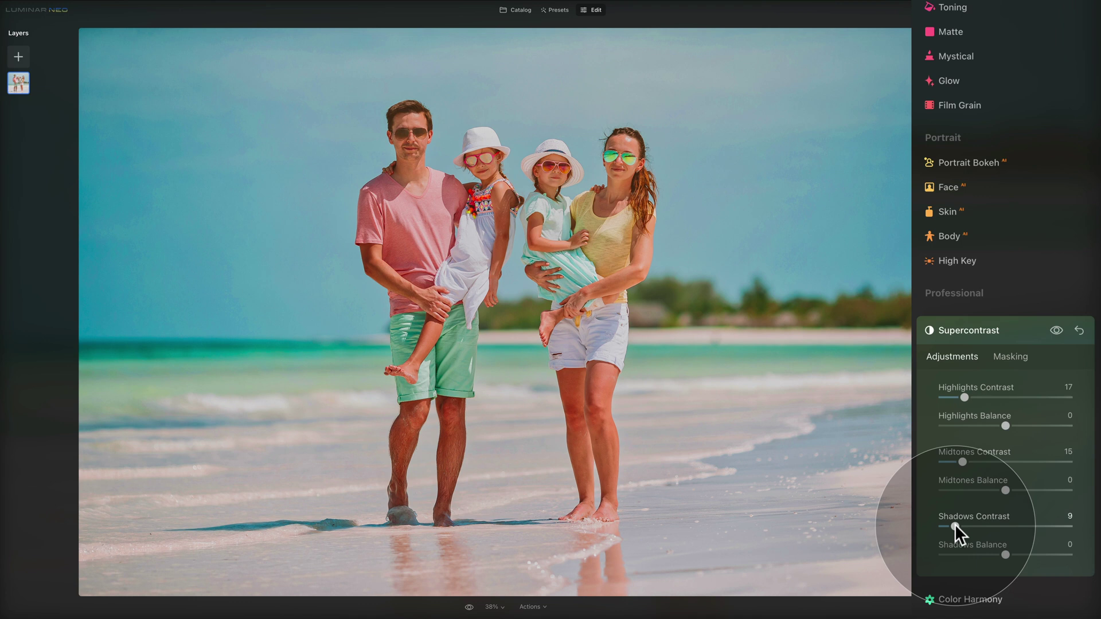
{"action": "left_click", "coordinate": [990, 332]}
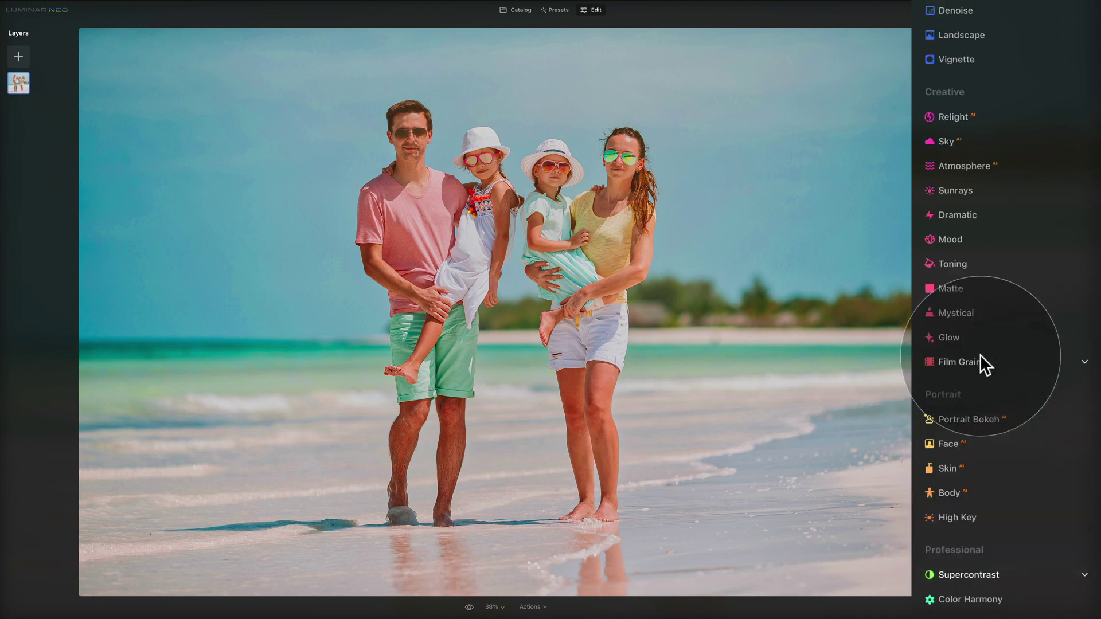
{"action": "left_click", "coordinate": [470, 608]}
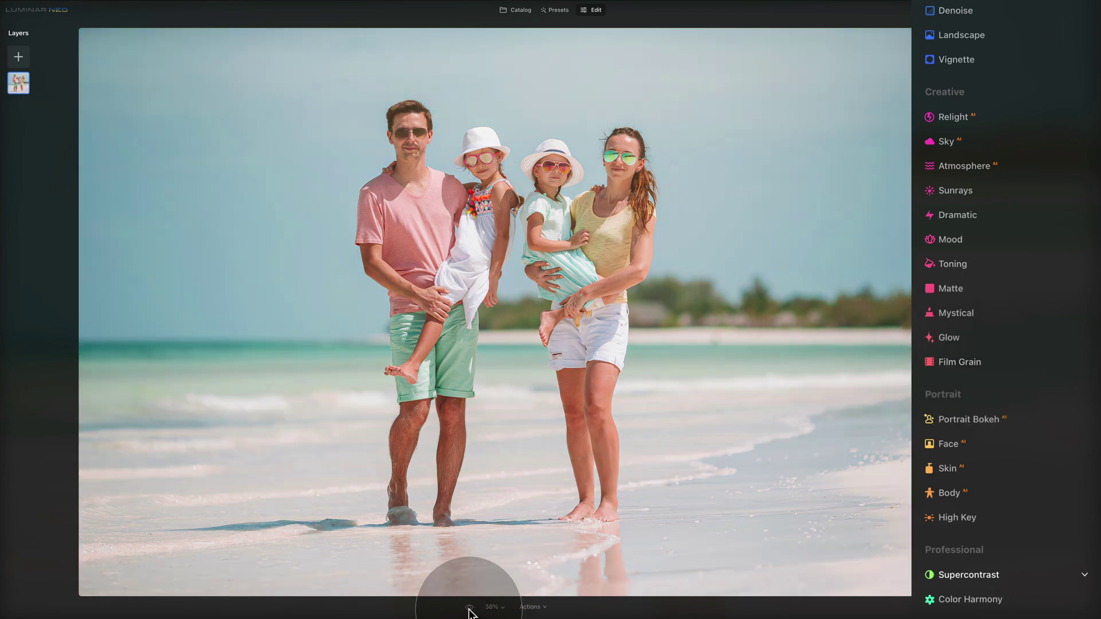
{"action": "left_click", "coordinate": [469, 608]}
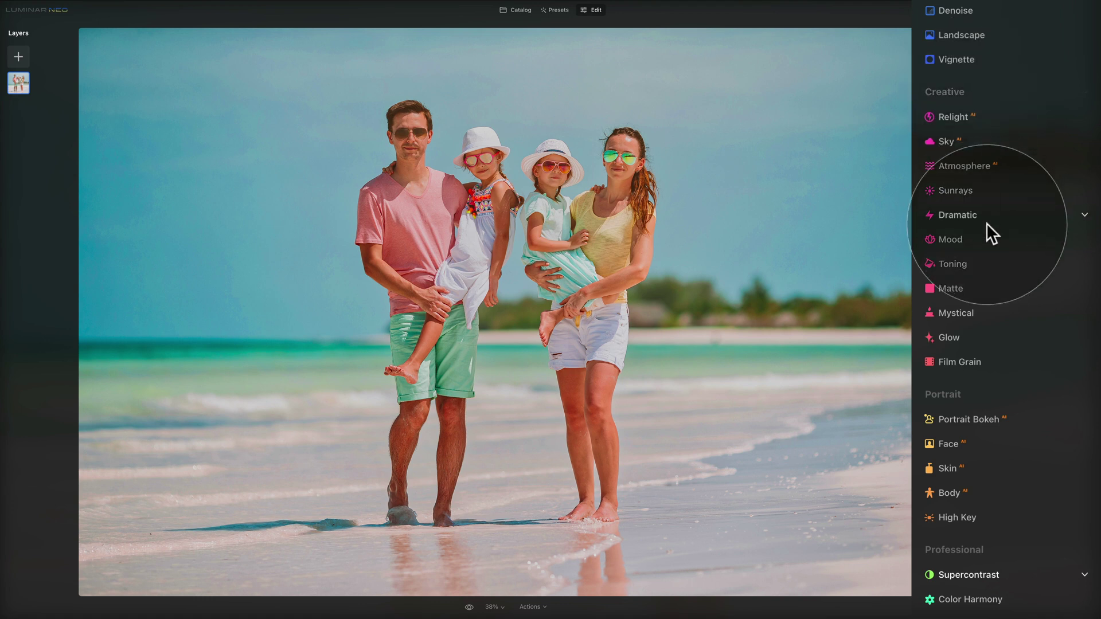
Apply Mystical with Amount 20 and Matte with Amount 15 and Fade 6, and check the Matte effect on and off
{"action": "left_click", "coordinate": [971, 313]}
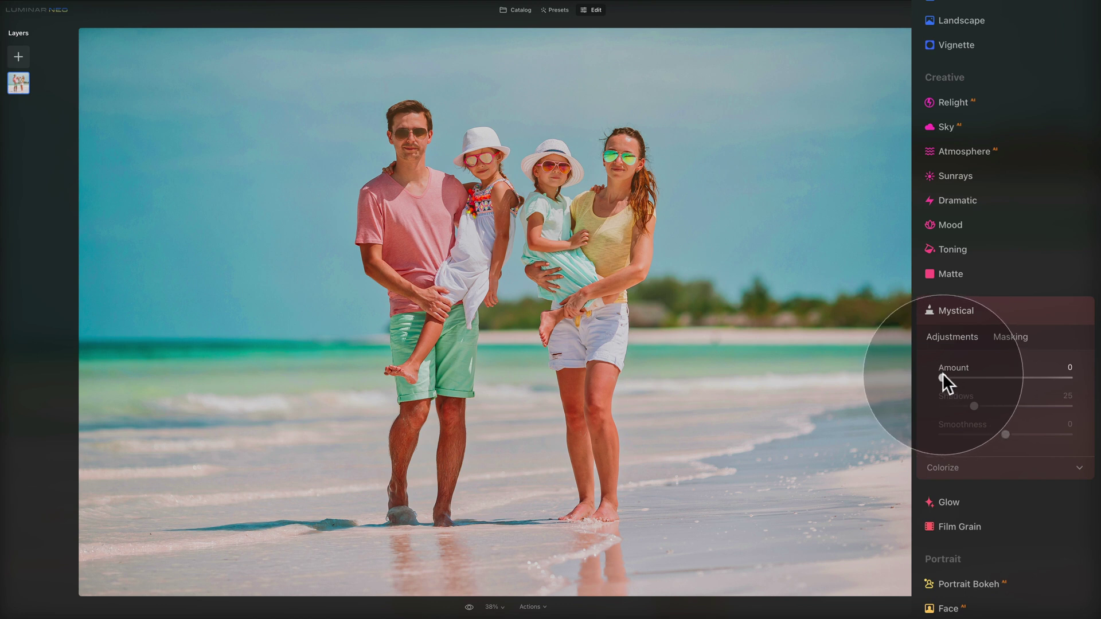
{"action": "left_click_drag", "start_coordinate": [942, 375], "coordinate": [972, 377]}
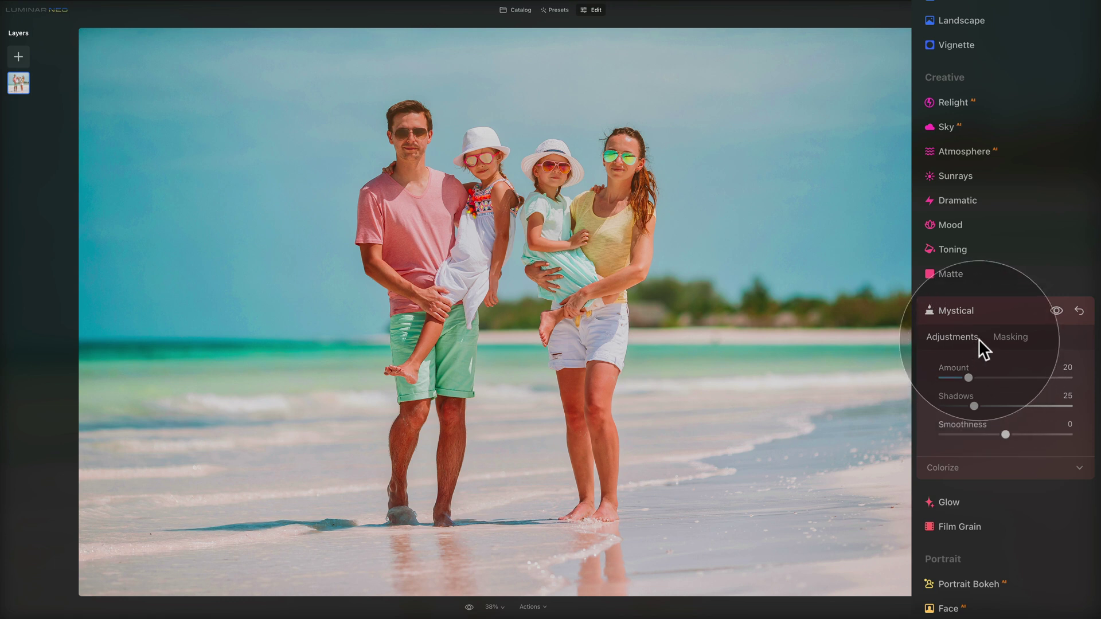
{"action": "left_click", "coordinate": [974, 280]}
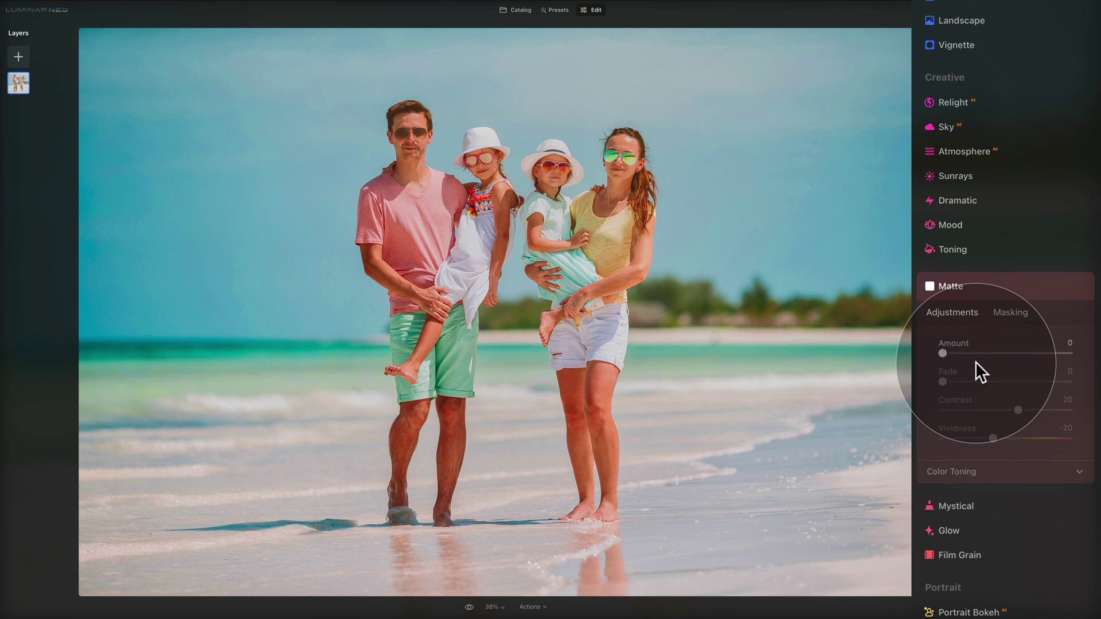
{"action": "left_click_drag", "start_coordinate": [942, 352], "coordinate": [955, 380]}
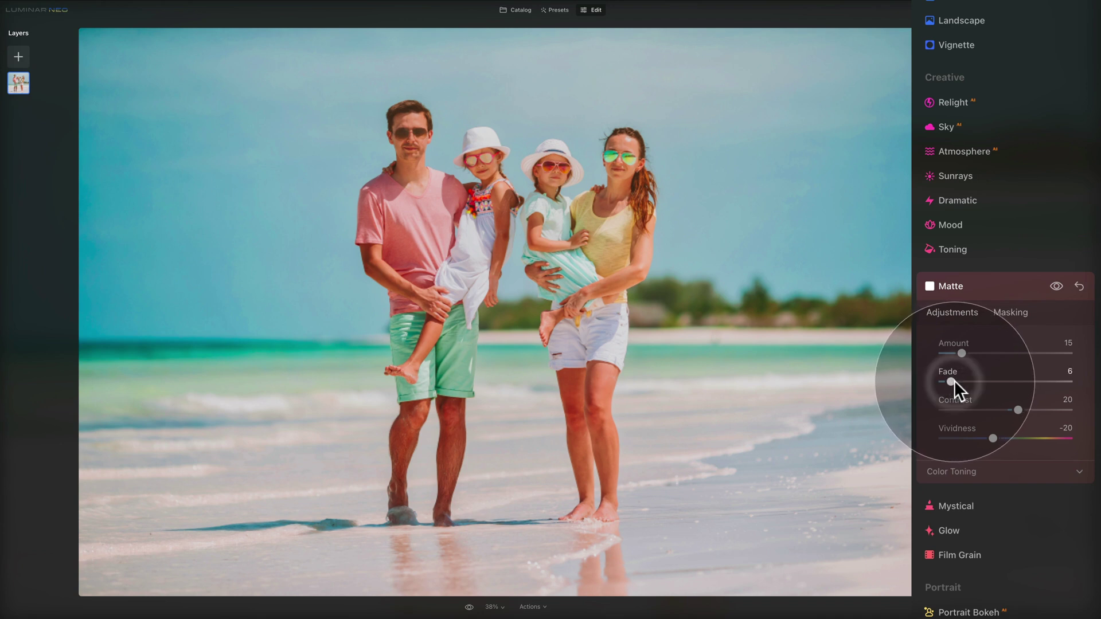
{"action": "left_click", "coordinate": [1059, 285]}
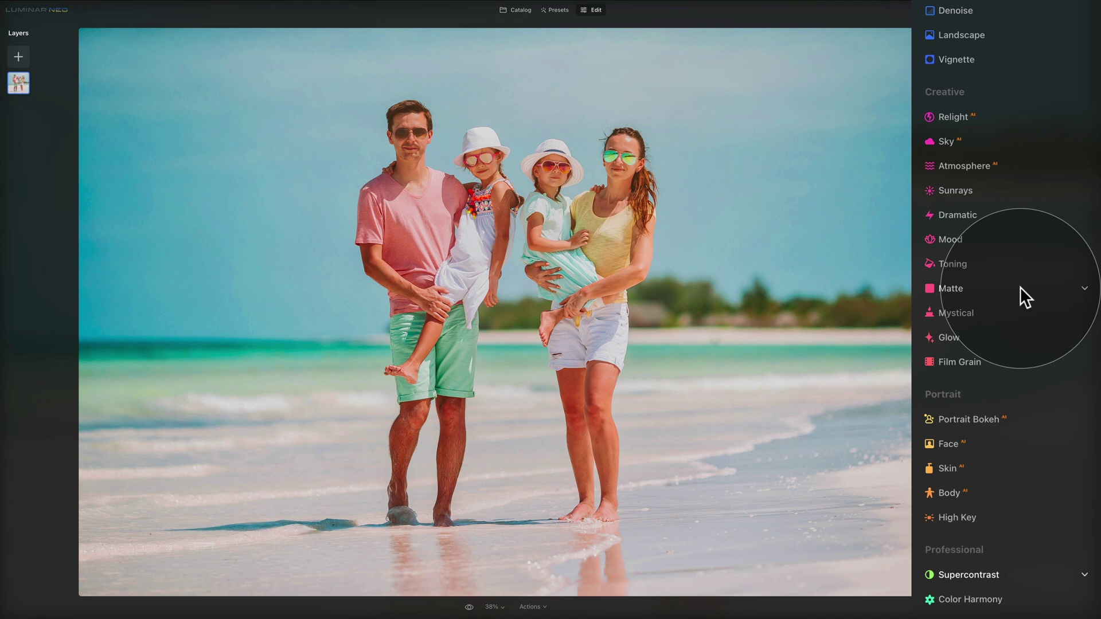
Darken the photo's edges with a Vignette Amount of -30
{"action": "scroll", "coordinate": [998, 287], "scroll_direction": "up", "scroll_amount": 2}
{"action": "scroll", "coordinate": [974, 126], "scroll_direction": "up", "scroll_amount": 5}
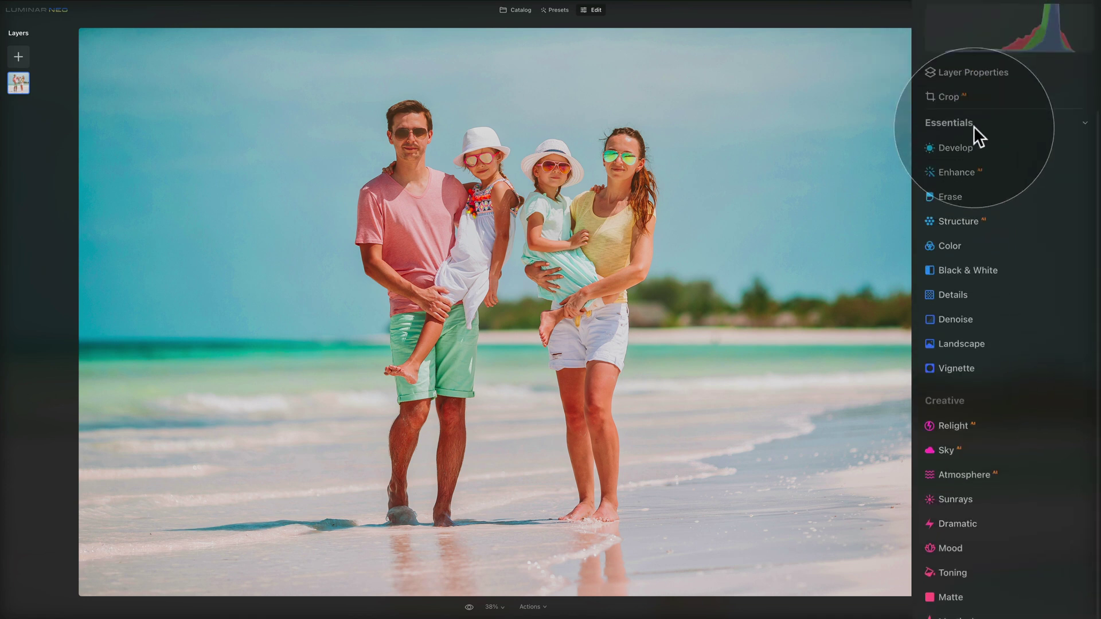
{"action": "scroll", "coordinate": [974, 126], "scroll_direction": "up", "scroll_amount": 2}
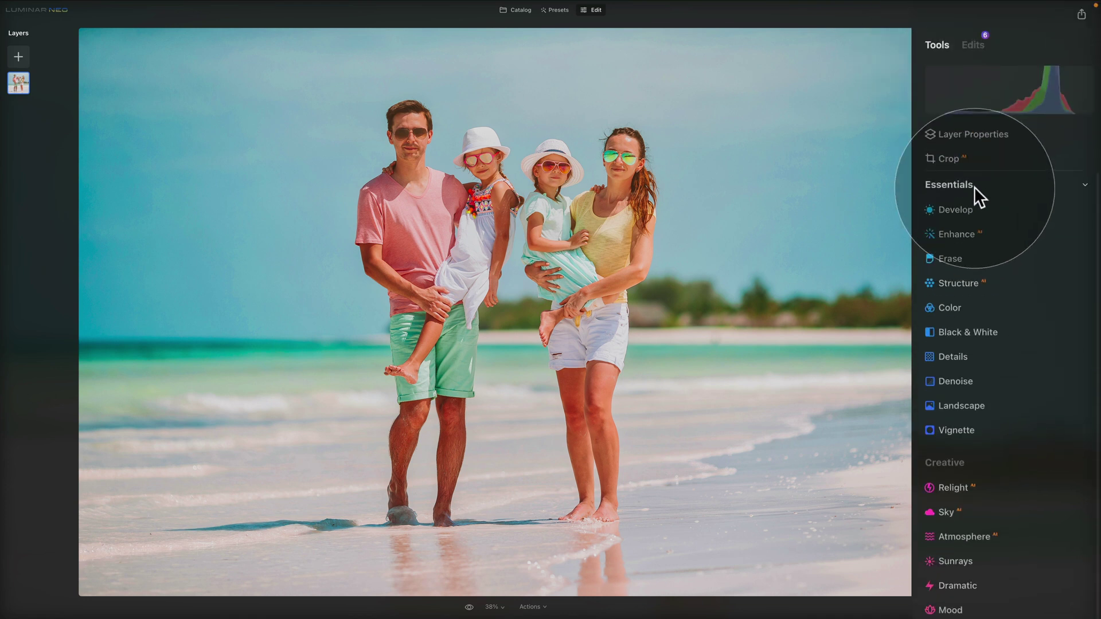
{"action": "left_click", "coordinate": [997, 428]}
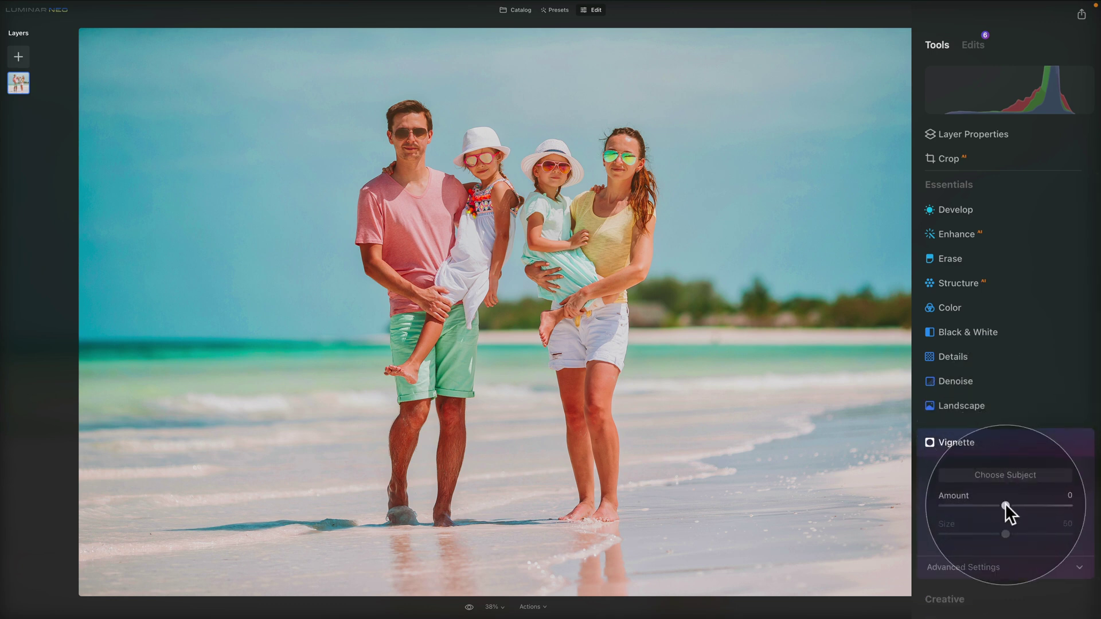
{"action": "mouse_move", "coordinate": [1006, 504]}
{"action": "left_mouse_down"}
{"action": "mouse_move", "coordinate": [972, 506]}
{"action": "mouse_move", "coordinate": [986, 504]}
{"action": "left_mouse_up"}
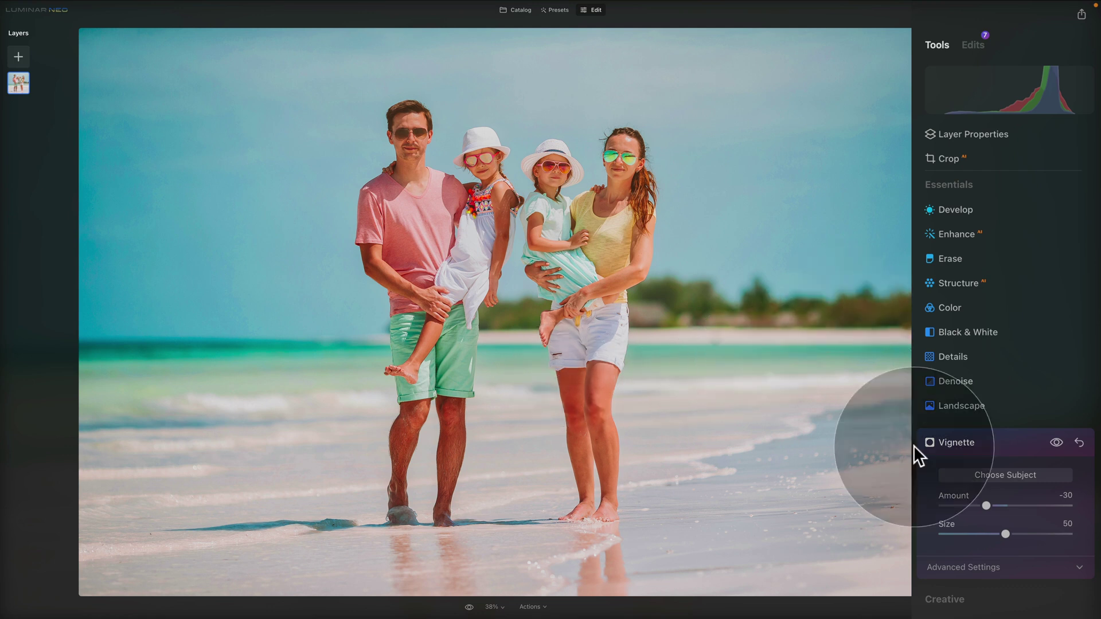
{"action": "left_click", "coordinate": [993, 441]}
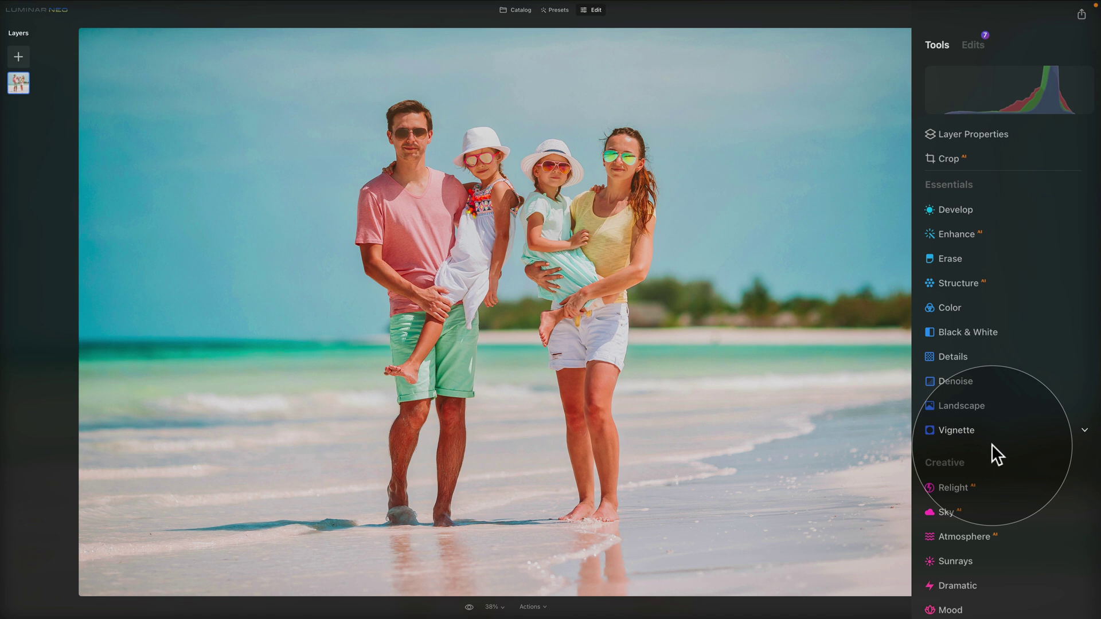
Compare the fully edited beach photo with the original several times
{"action": "left_click", "coordinate": [469, 607]}
{"action": "left_click", "coordinate": [470, 607]}
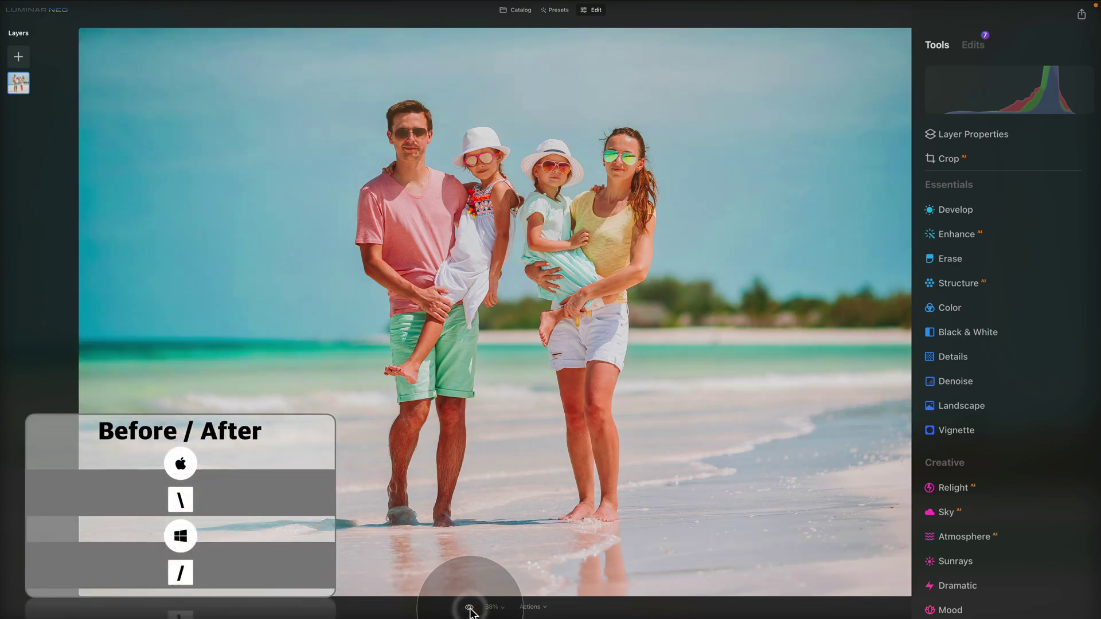
{"action": "left_click", "coordinate": [469, 608]}
{"action": "left_click", "coordinate": [470, 608]}
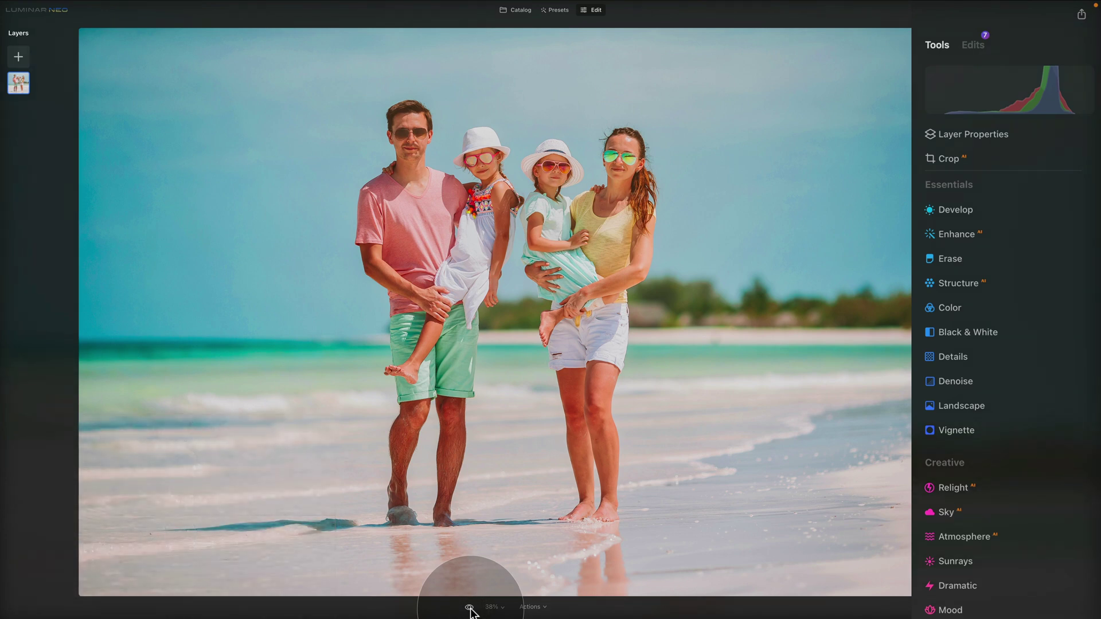
{"action": "left_click", "coordinate": [470, 607]}
{"action": "left_click", "coordinate": [469, 607]}
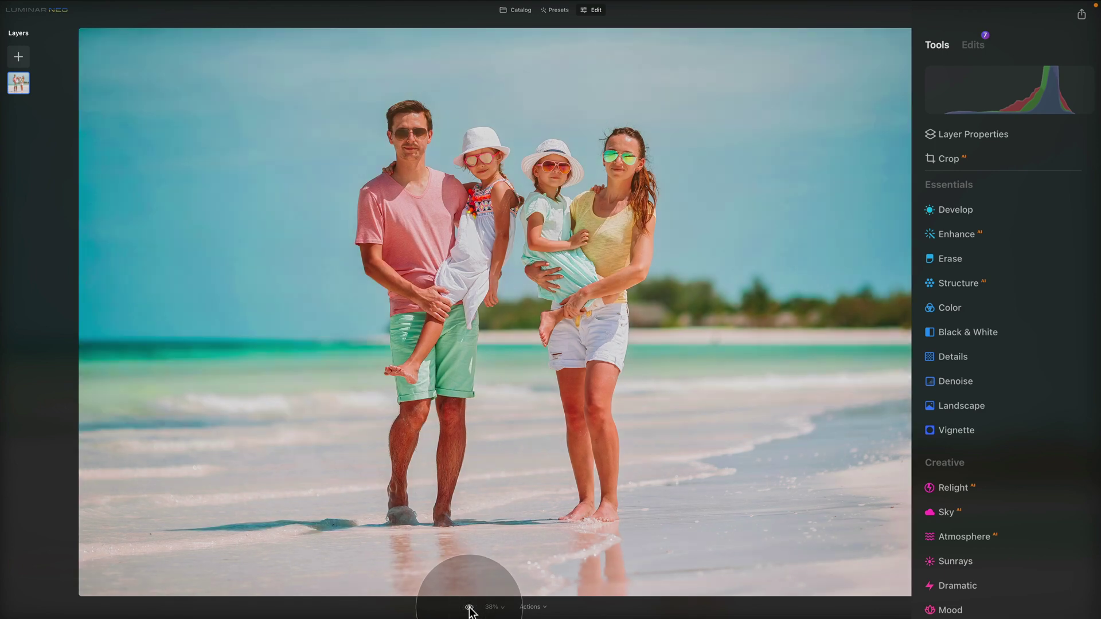
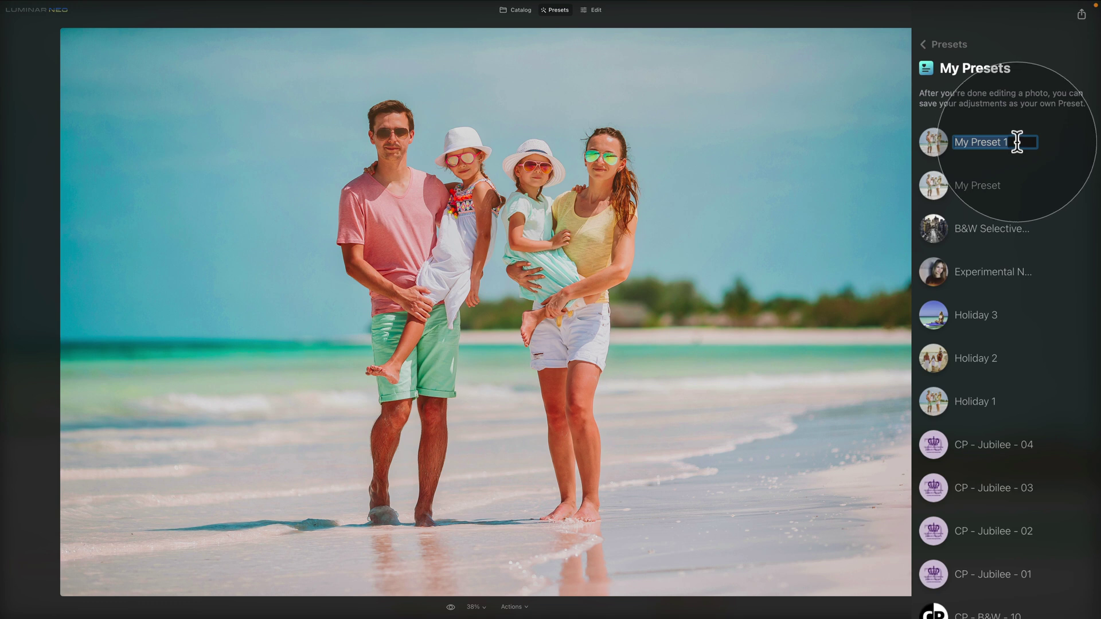
Name the newly saved preset "Summer Vacations"
{"action": "key", "text": "BackSpace"}
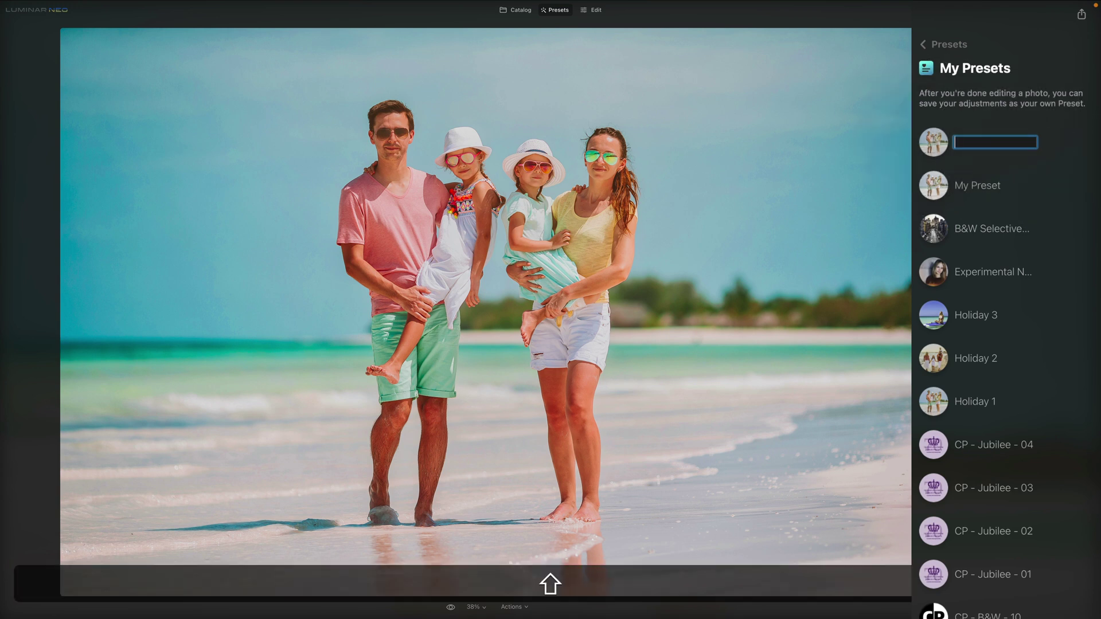
{"action": "type", "text": "Summer Vacations"}
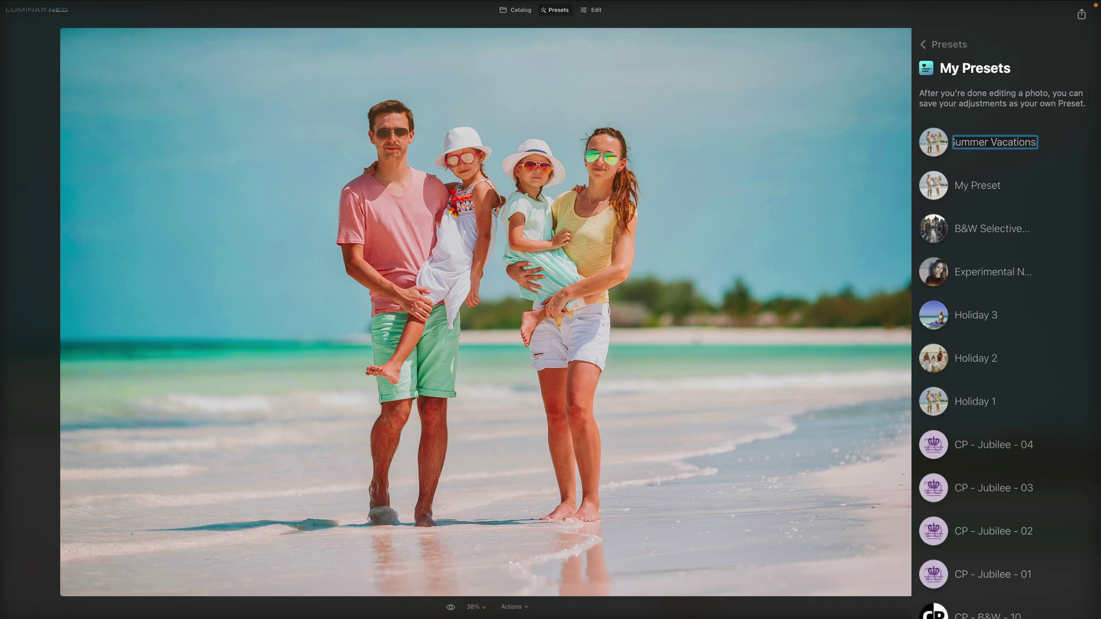
{"action": "key", "text": "Return"}
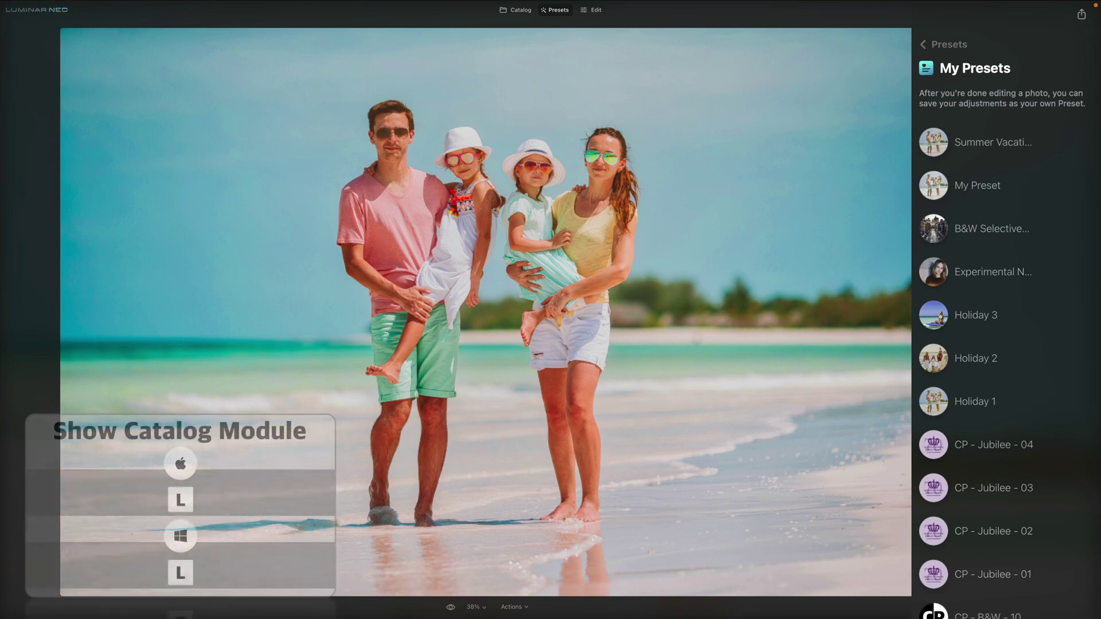
Apply the Summer Vacations preset to the photo of the family beside the cliff and compare it with the original
{"action": "left_click", "coordinate": [521, 13]}
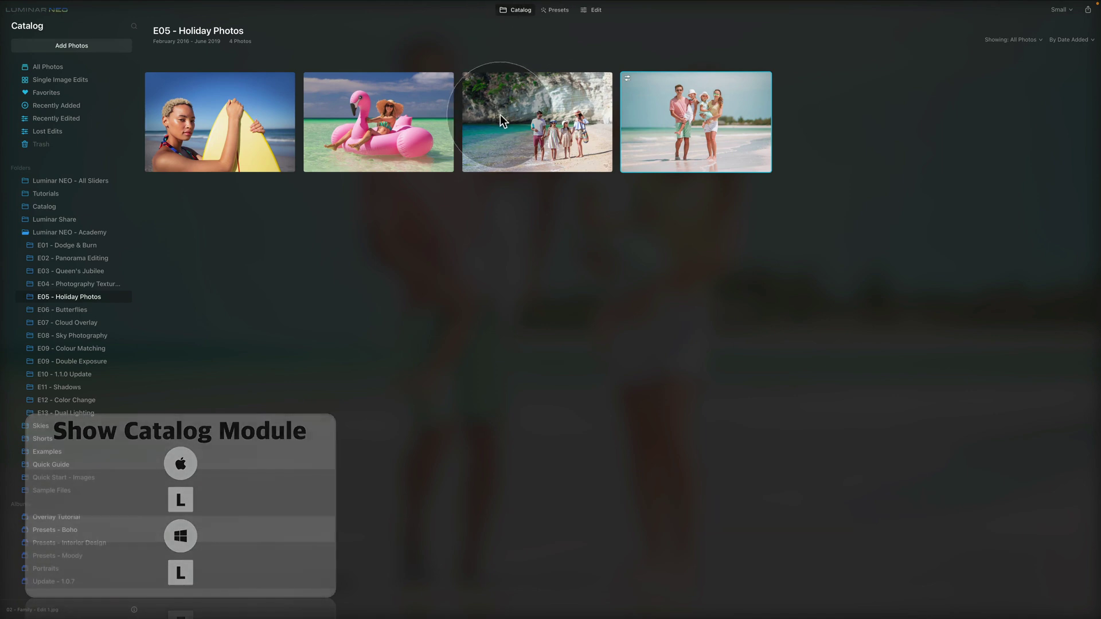
{"action": "left_click", "coordinate": [555, 129]}
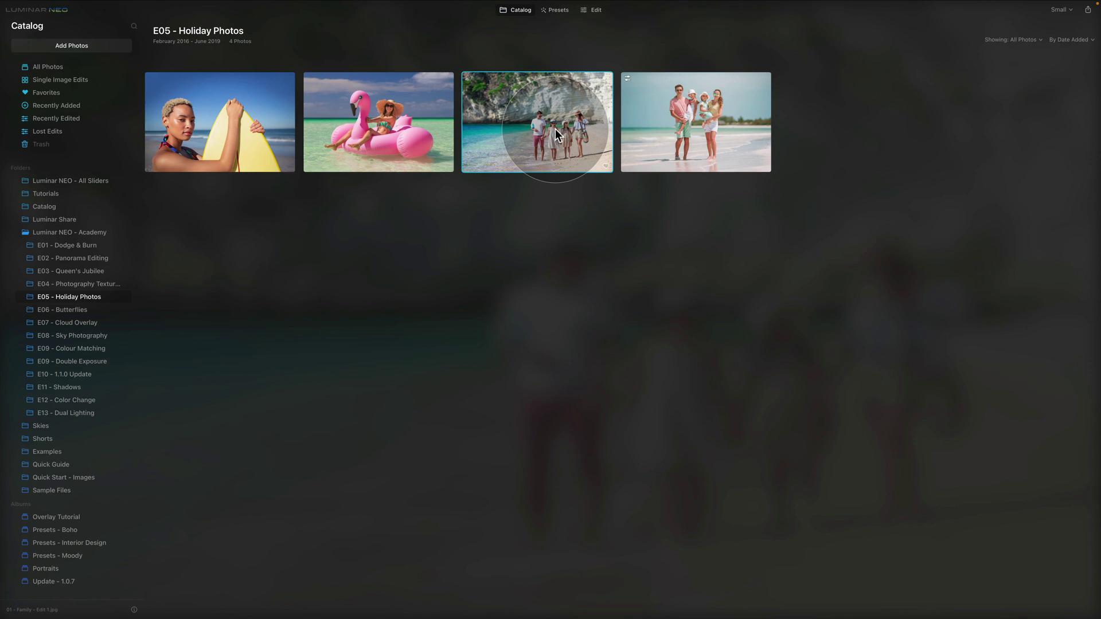
{"action": "left_click", "coordinate": [560, 12]}
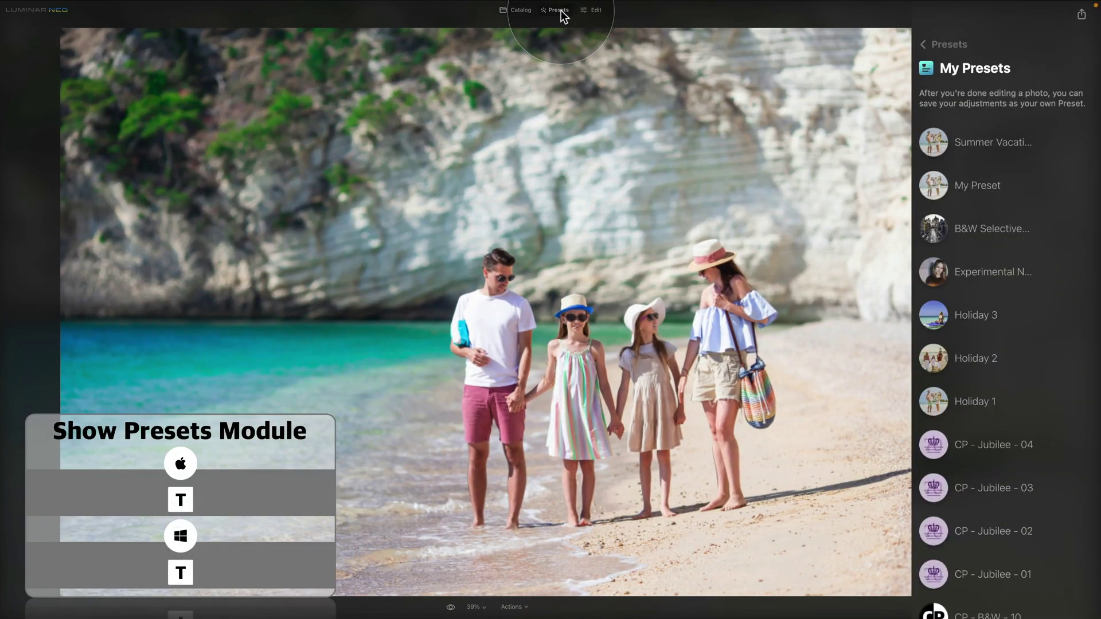
{"action": "left_click", "coordinate": [998, 139]}
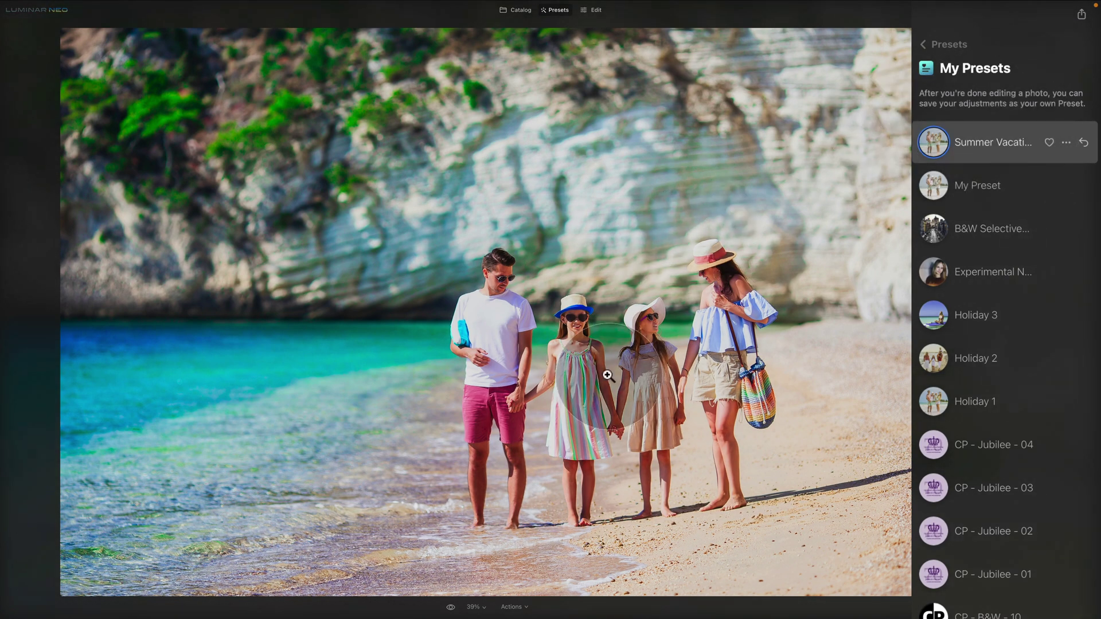
{"action": "left_click", "coordinate": [450, 608]}
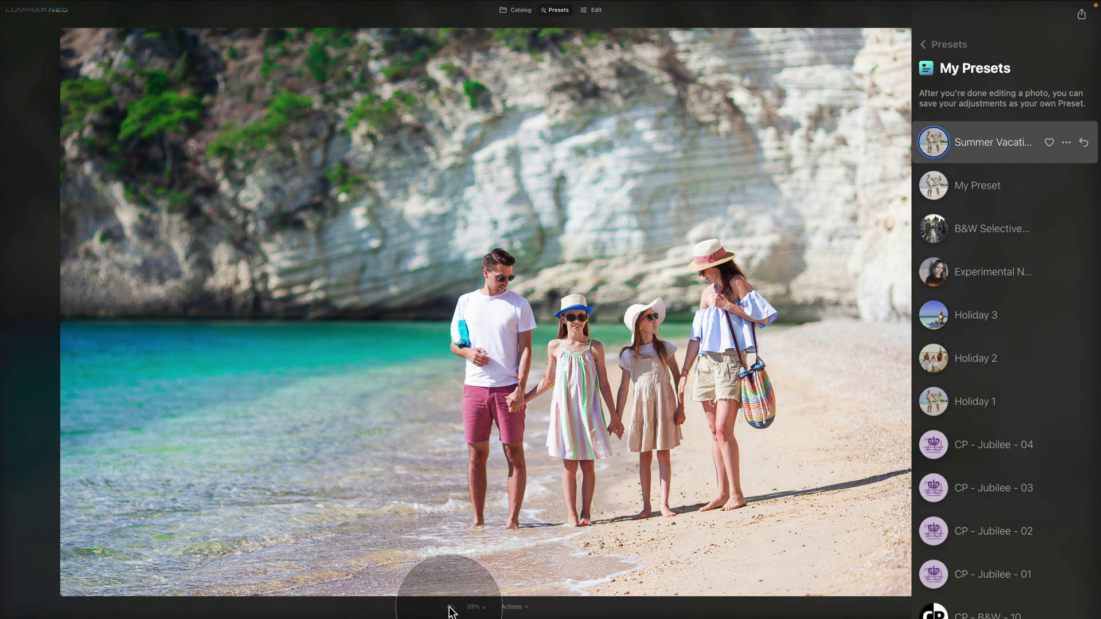
{"action": "left_click", "coordinate": [451, 609]}
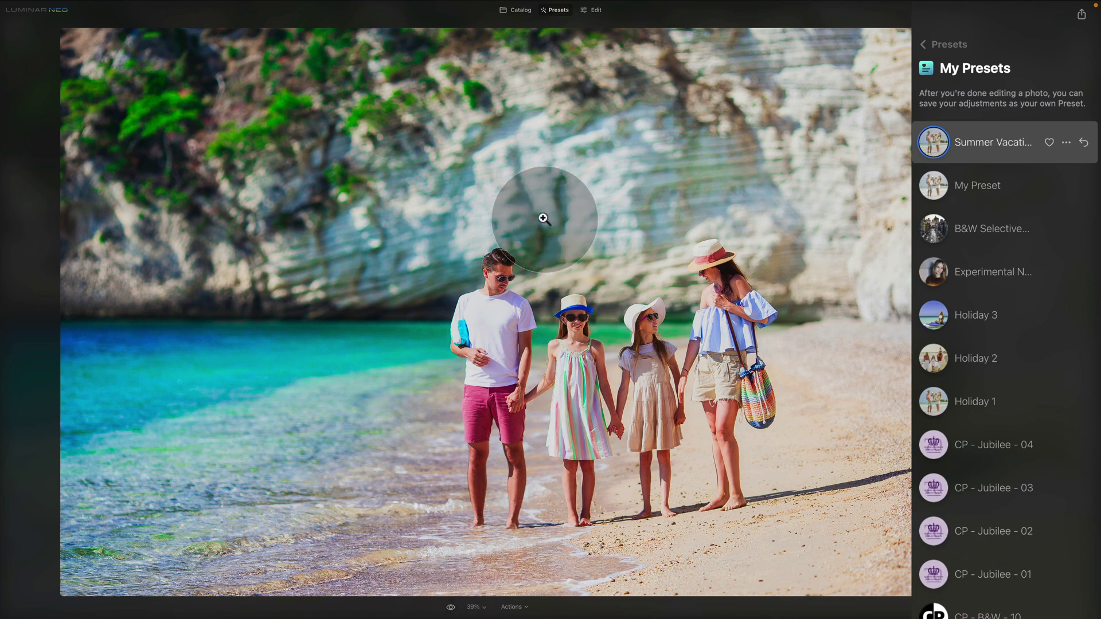
Open the pink flamingo float photo from the catalog and apply the Summer Vacations preset to it
{"action": "left_click", "coordinate": [519, 13]}
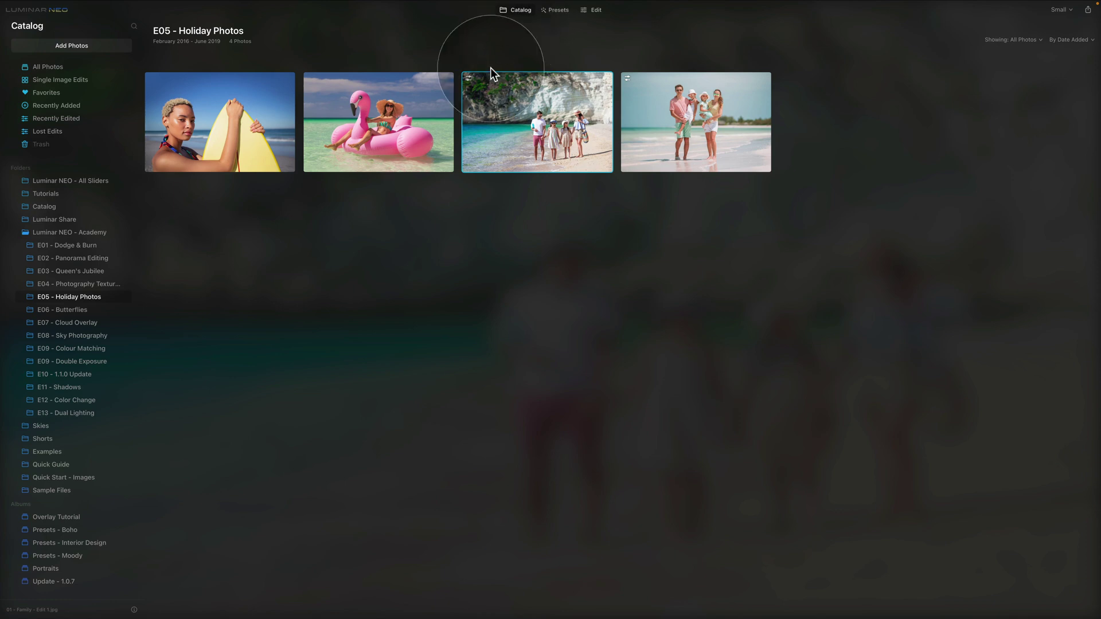
{"action": "left_click", "coordinate": [387, 90]}
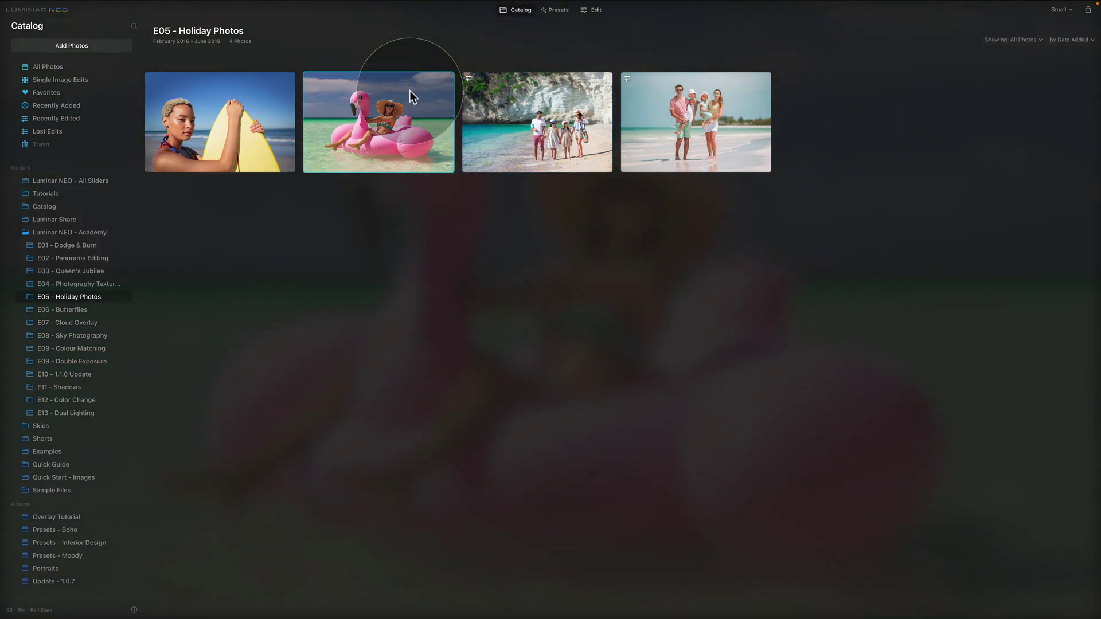
{"action": "left_click", "coordinate": [557, 11]}
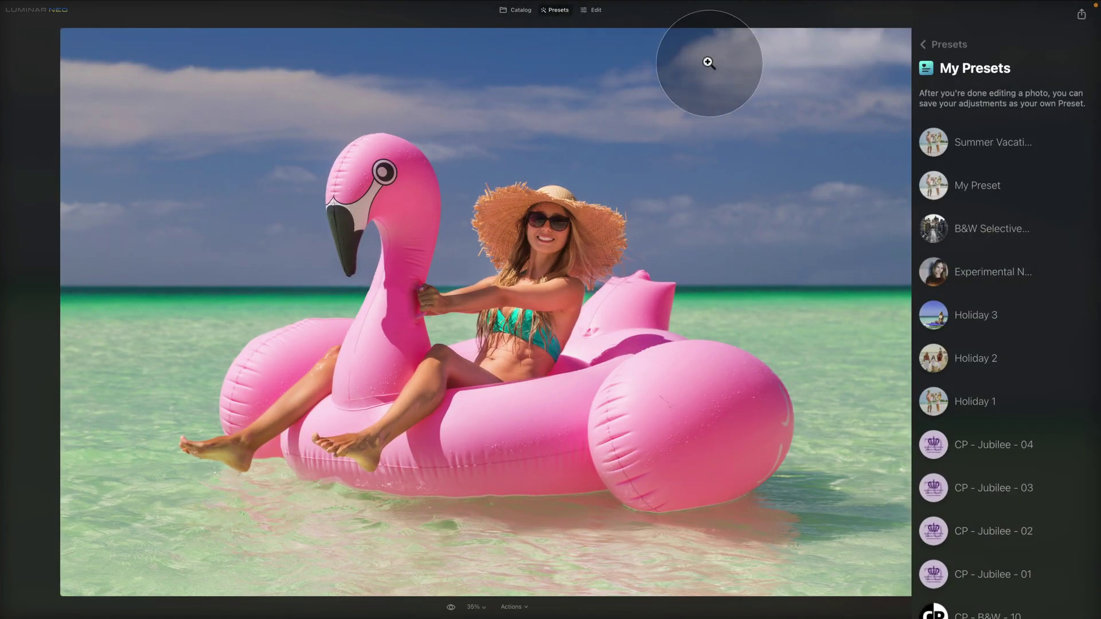
{"action": "left_click", "coordinate": [985, 152]}
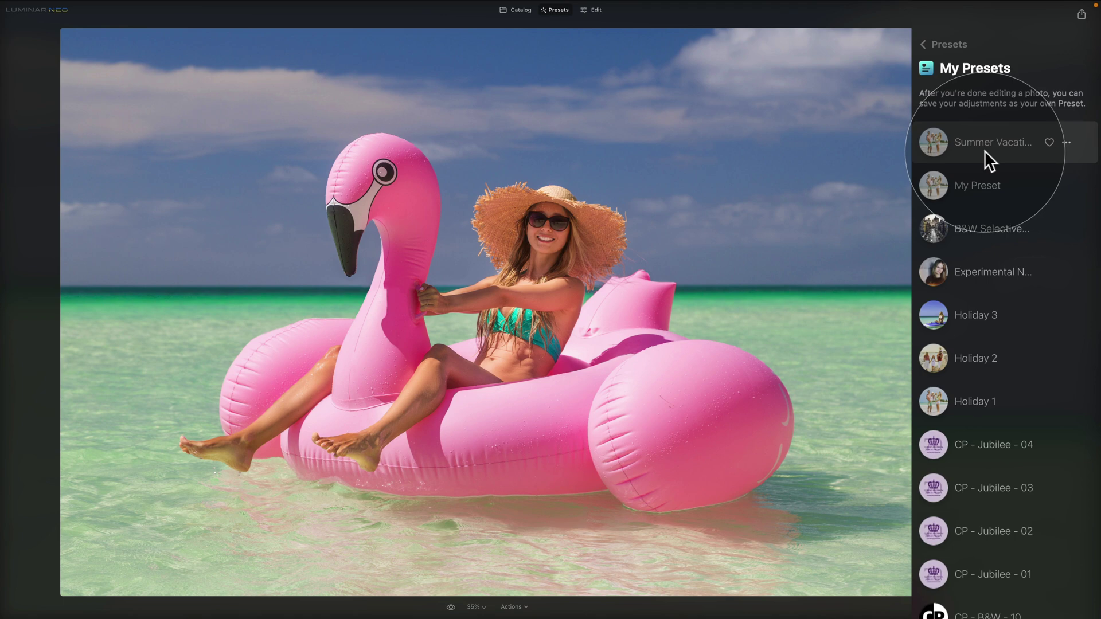
{"action": "left_click", "coordinate": [986, 150]}
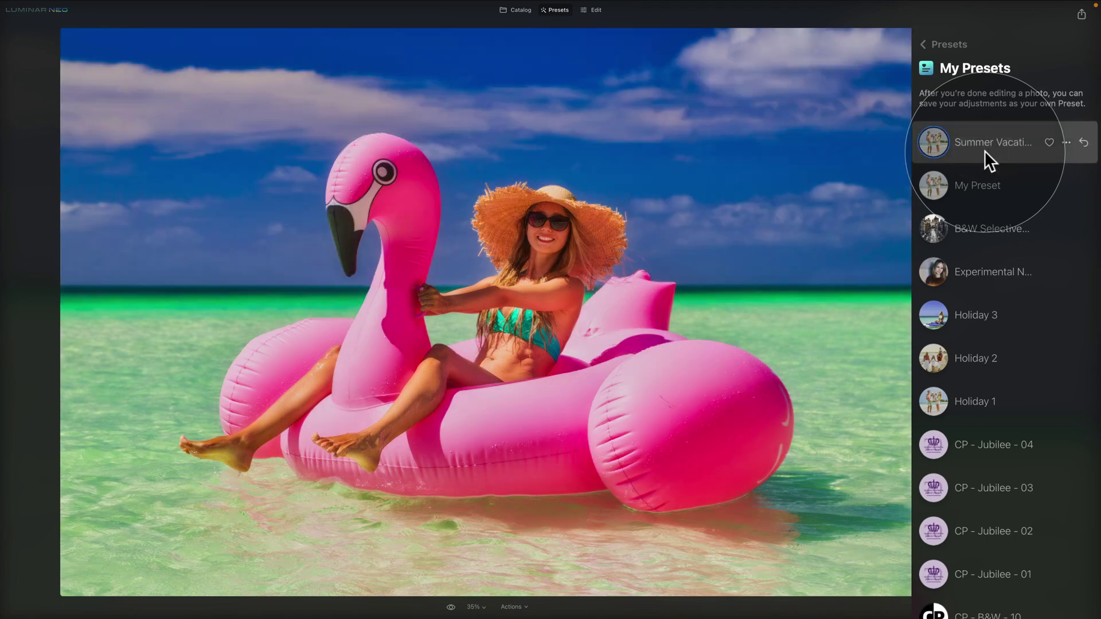
{"action": "left_click", "coordinate": [996, 145]}
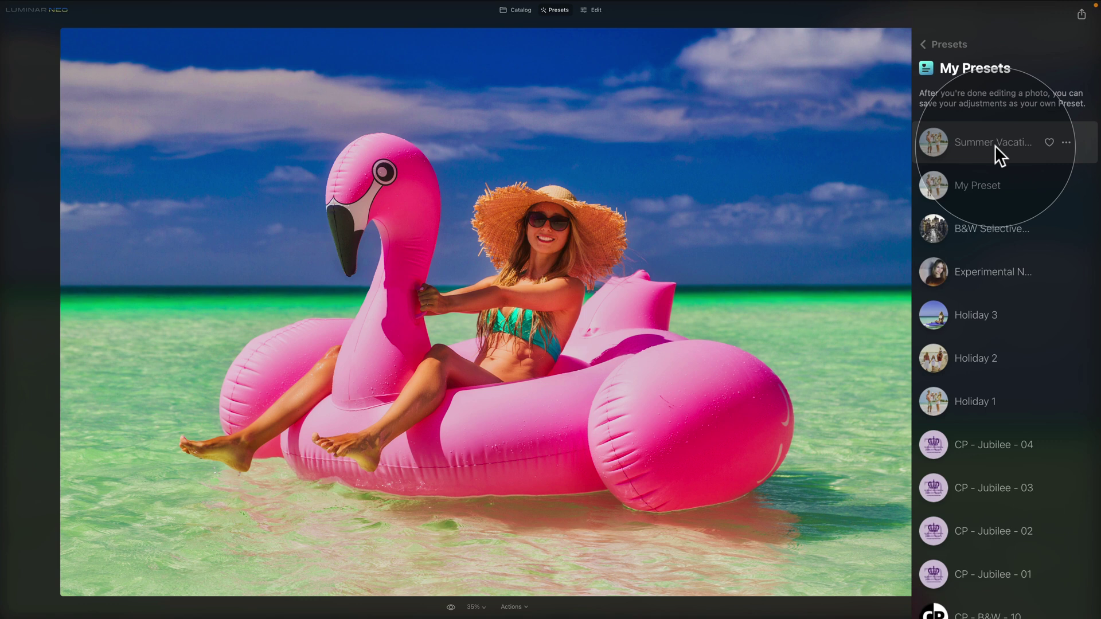
In the flamingo photo's applied edits, set the Enhance tool's Sky Enhancer to 10
{"action": "left_click", "coordinate": [596, 11]}
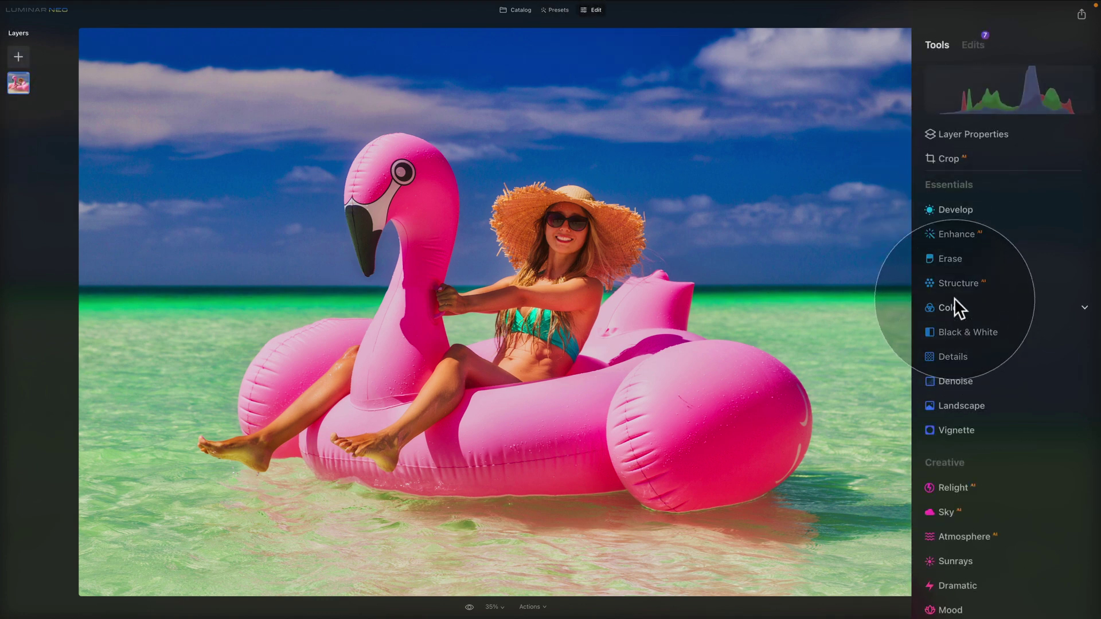
{"action": "left_click", "coordinate": [975, 47]}
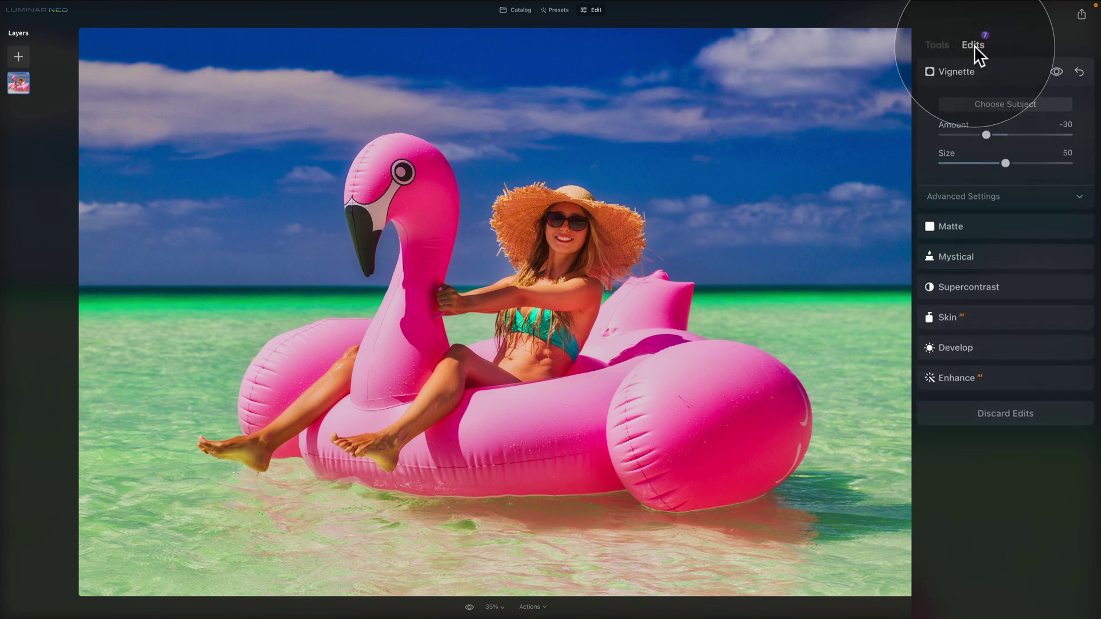
{"action": "left_click", "coordinate": [957, 378]}
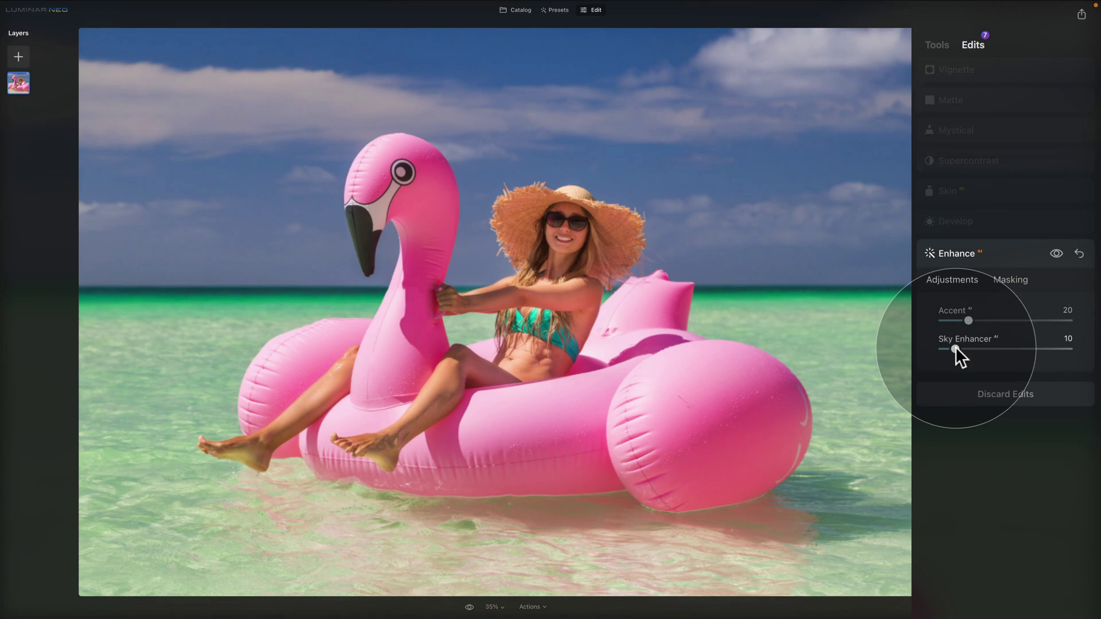
Ease back Smart Contrast, Highlights, Whites and Blacks in the flamingo photo's Develop edit
{"action": "left_click", "coordinate": [994, 220]}
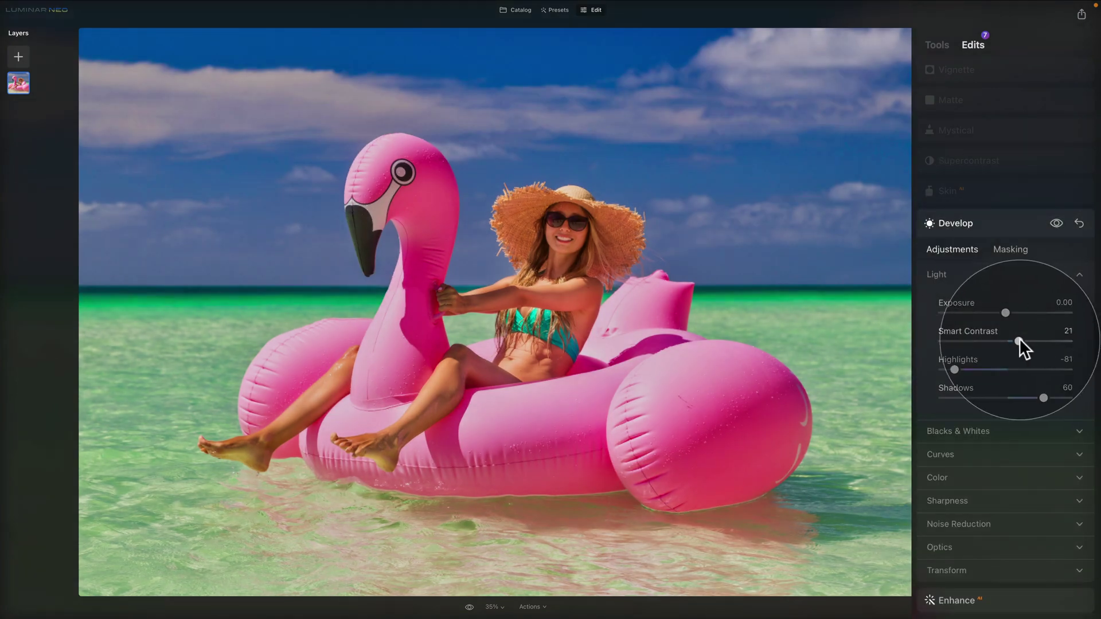
{"action": "left_click_drag", "start_coordinate": [1020, 344], "coordinate": [965, 367]}
{"action": "left_click", "coordinate": [975, 431]}
{"action": "left_click", "coordinate": [987, 272]}
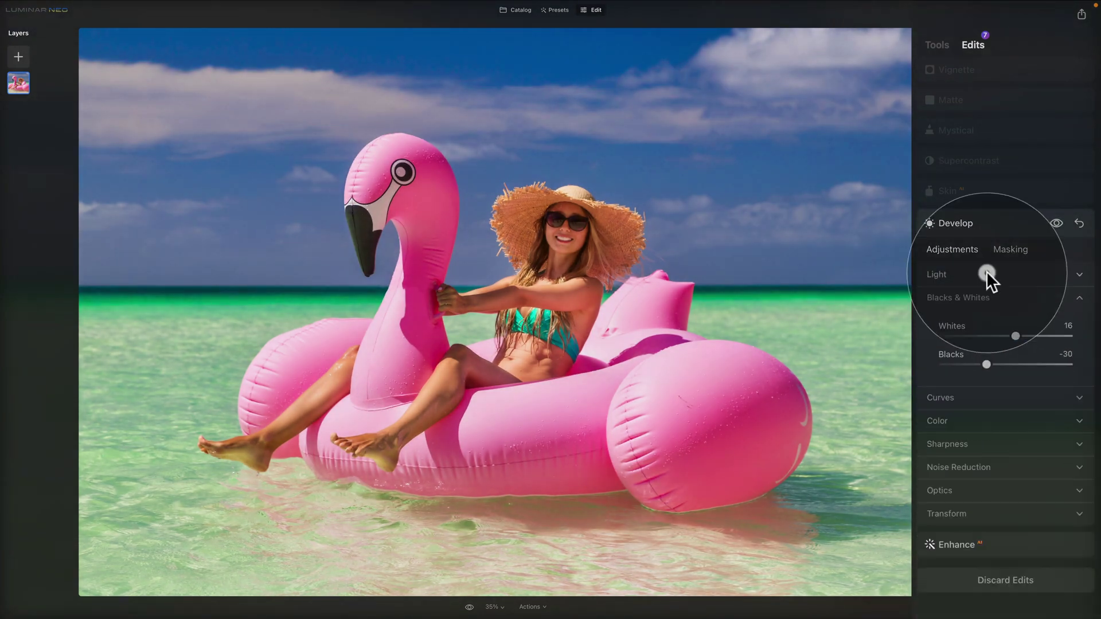
{"action": "left_click_drag", "start_coordinate": [1017, 335], "coordinate": [994, 363]}
Set the Develop Saturation to -10 and Vibrance to 15, and check the Skin and Supercontrast edits
{"action": "left_click", "coordinate": [999, 420]}
{"action": "left_click_drag", "start_coordinate": [1005, 461], "coordinate": [999, 462]}
{"action": "left_click_drag", "start_coordinate": [1006, 489], "coordinate": [1010, 490]}
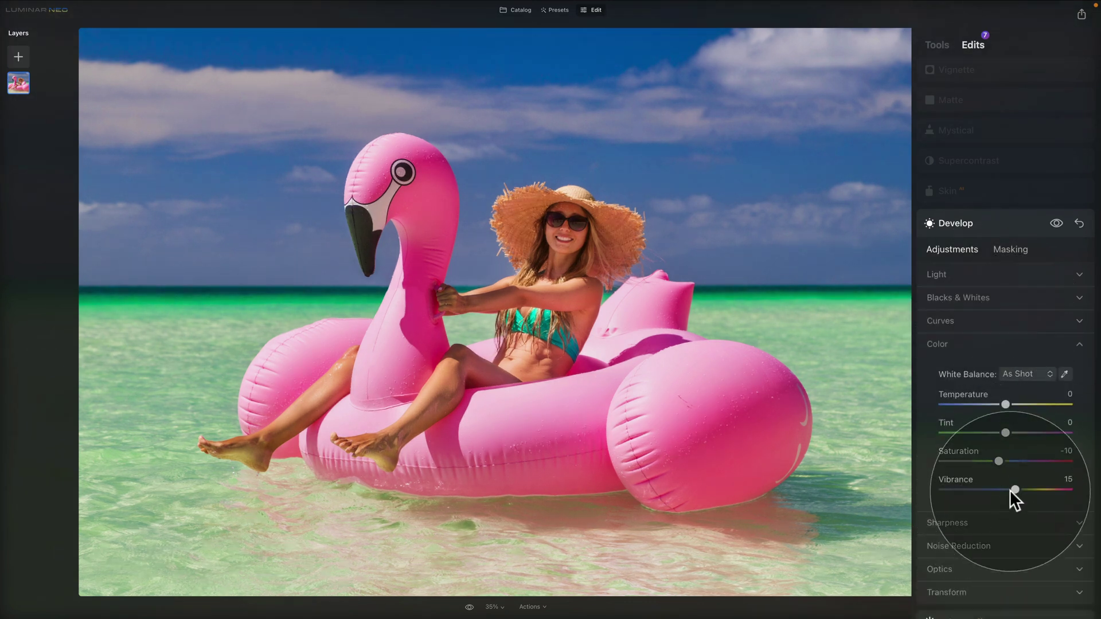
{"action": "left_click", "coordinate": [975, 364]}
{"action": "left_click", "coordinate": [978, 313]}
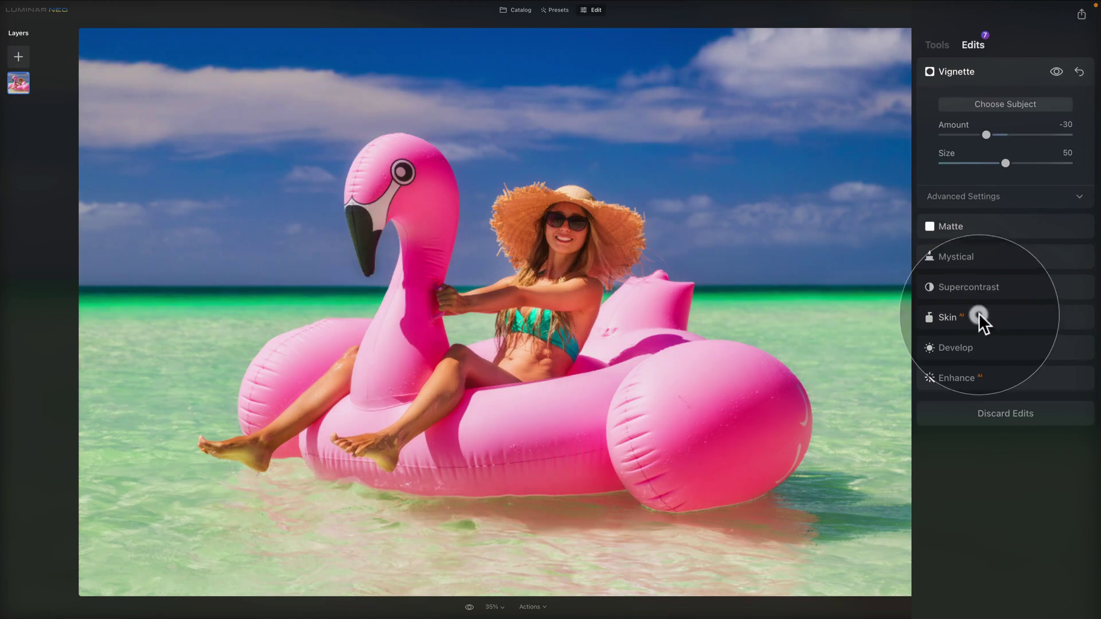
{"action": "left_click", "coordinate": [1021, 164]}
{"action": "left_click", "coordinate": [1021, 165]}
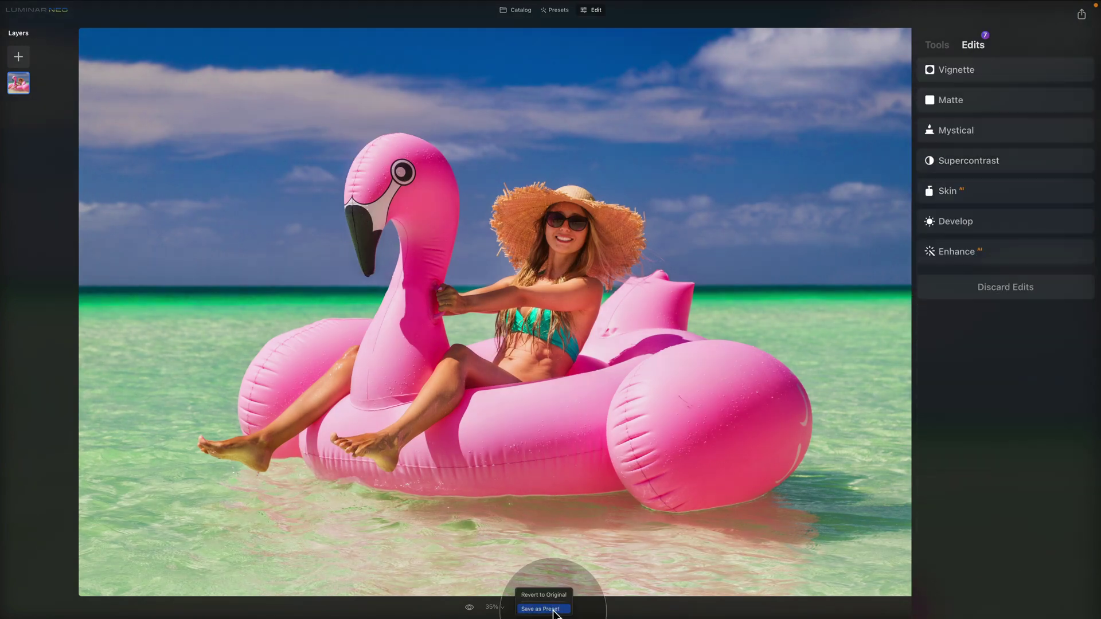
Save the flamingo photo's adjustments as a new preset named "Summer Vacation Lighter"
{"action": "left_click", "coordinate": [553, 612]}
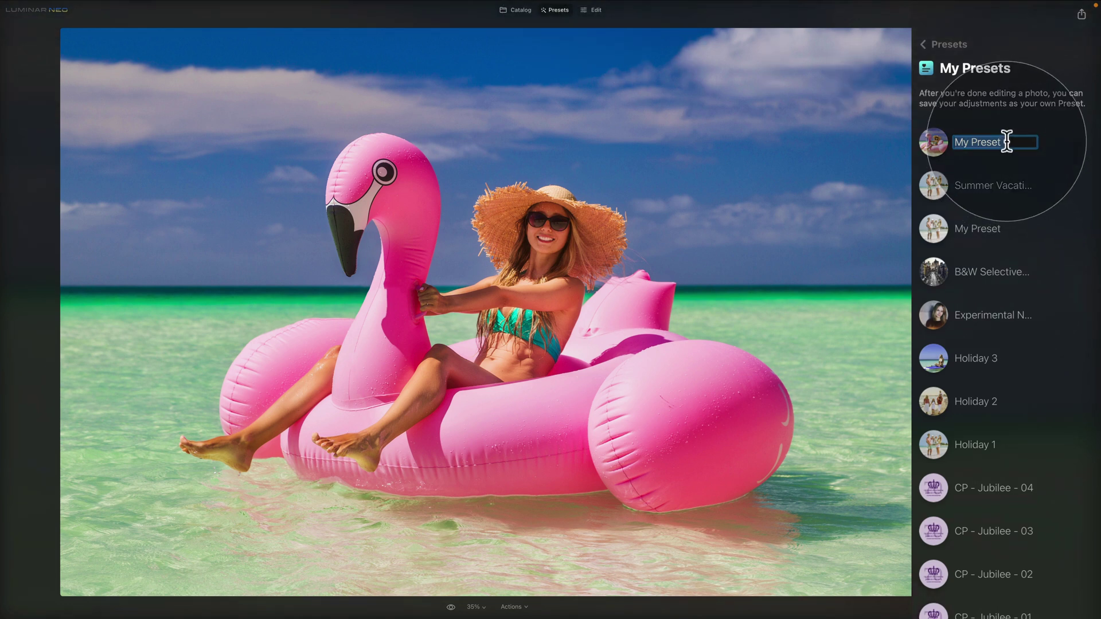
{"action": "key", "text": "shift+BackSpace"}
{"action": "type", "text": "Summer V"}
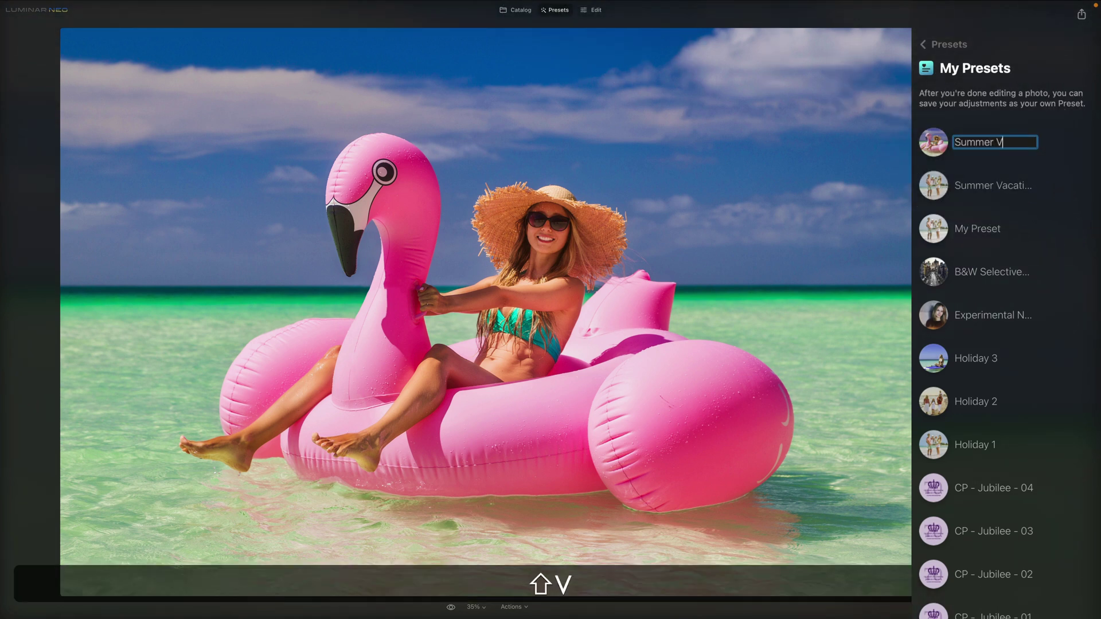
{"action": "type", "text": "acation Lighter"}
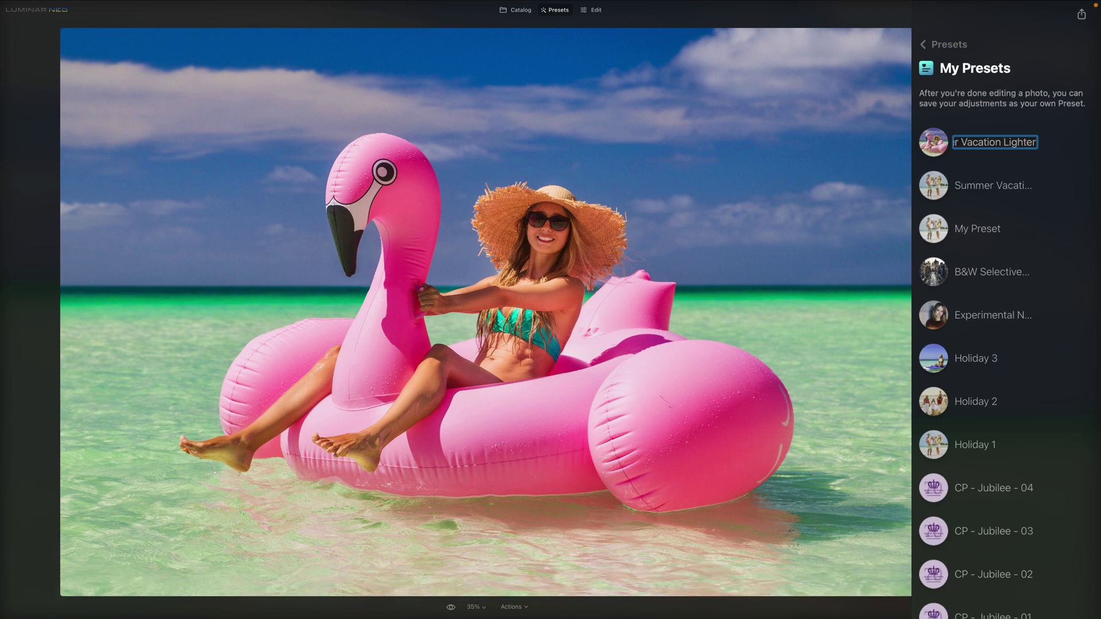
{"action": "key", "text": "Return"}
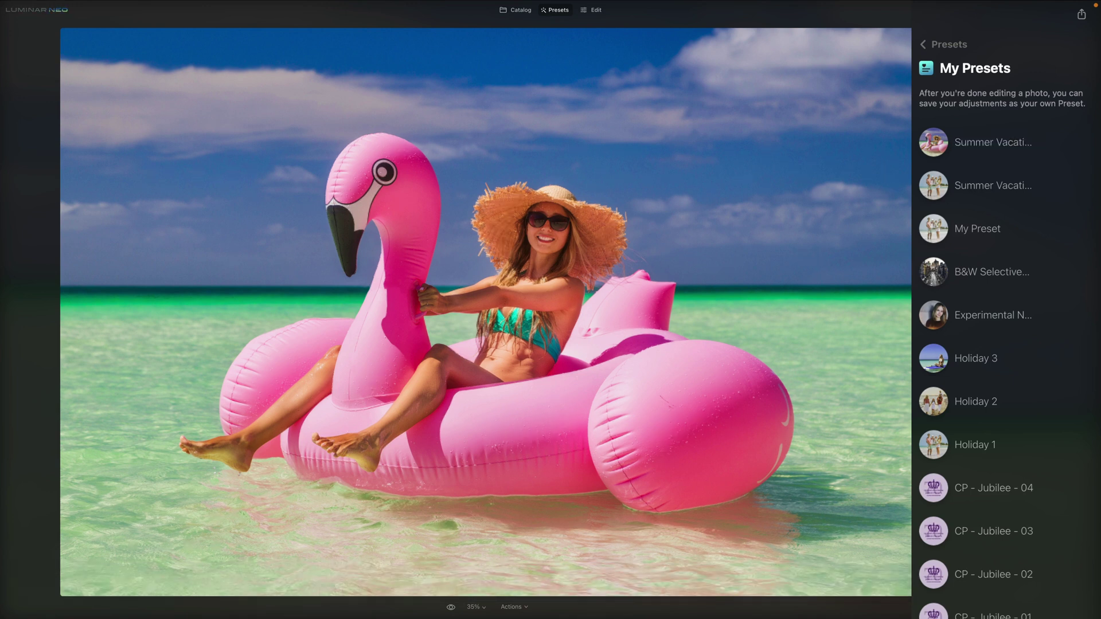
Open the photo of the woman with the yellow surfboard and try the Summer Vacations preset on it
{"action": "left_click", "coordinate": [517, 11]}
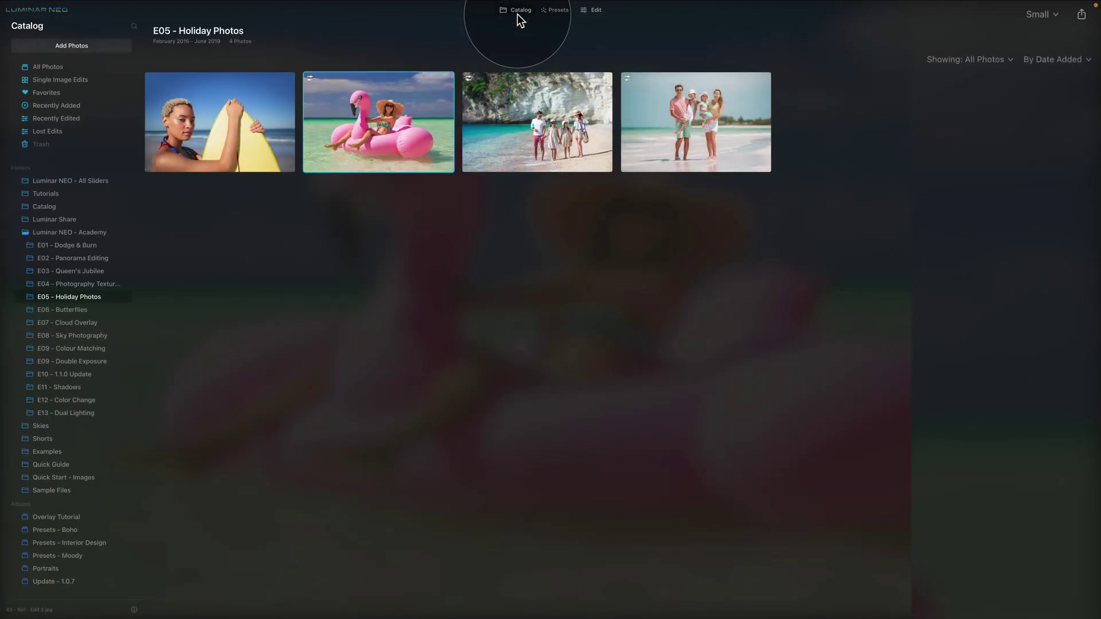
{"action": "left_click", "coordinate": [263, 114]}
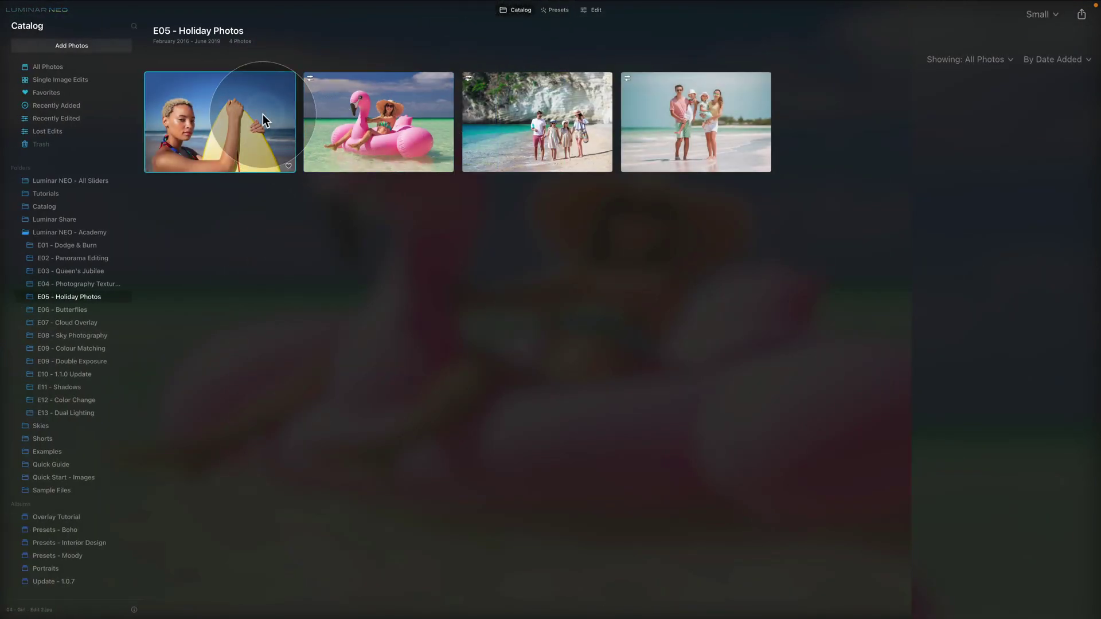
{"action": "left_click", "coordinate": [553, 15]}
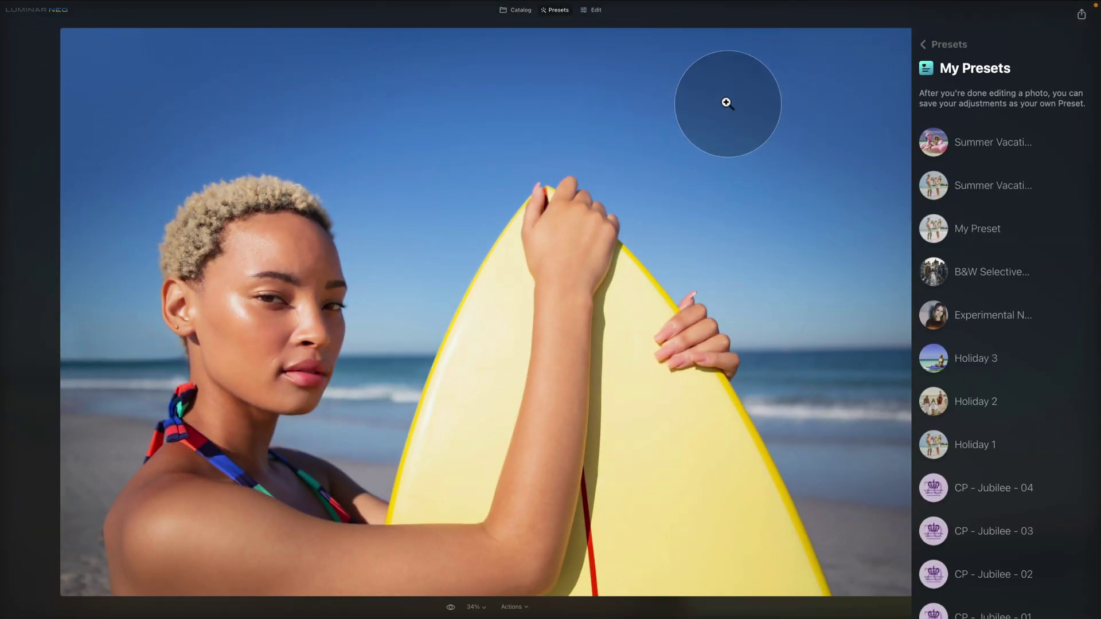
{"action": "left_click", "coordinate": [970, 187]}
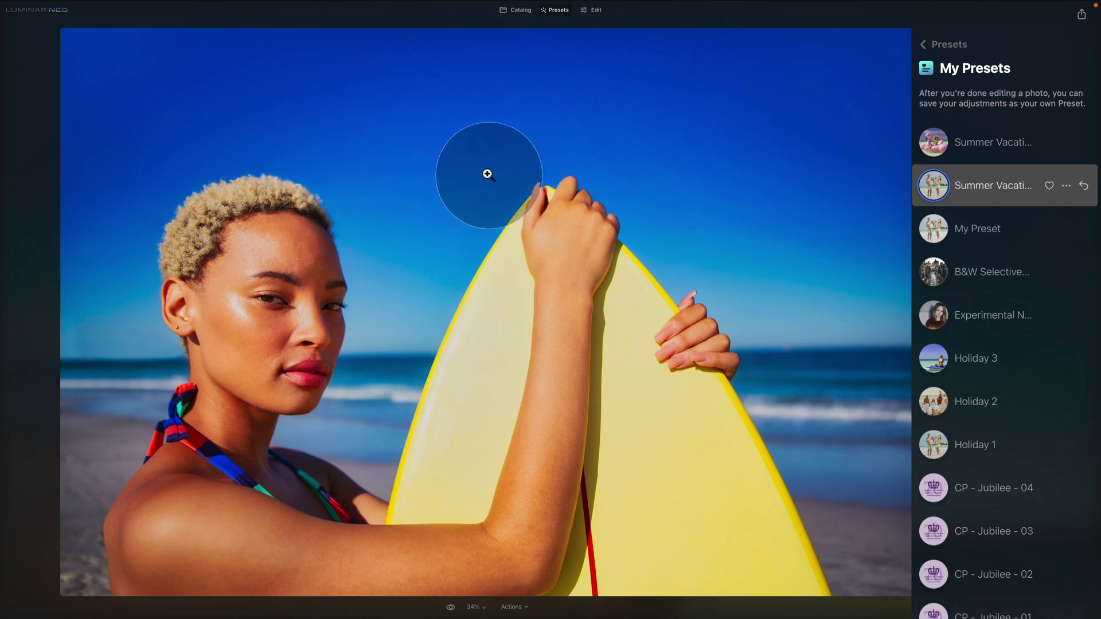
Apply the Summer Vacation Lighter preset to the surfboard photo and compare it with the original
{"action": "left_click", "coordinate": [983, 145]}
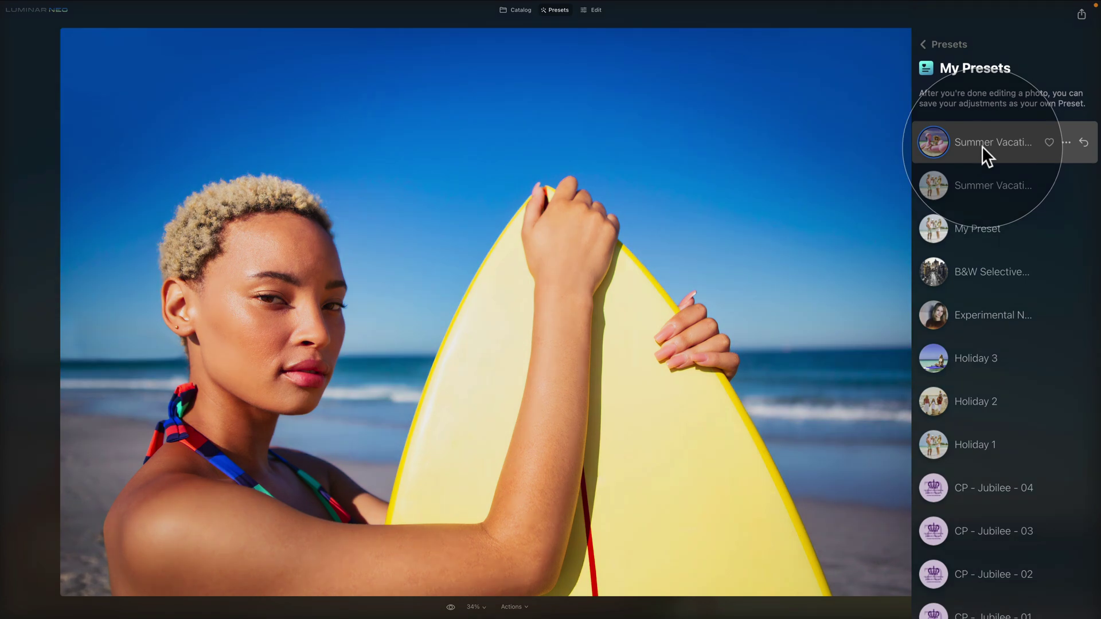
{"action": "left_click", "coordinate": [454, 608]}
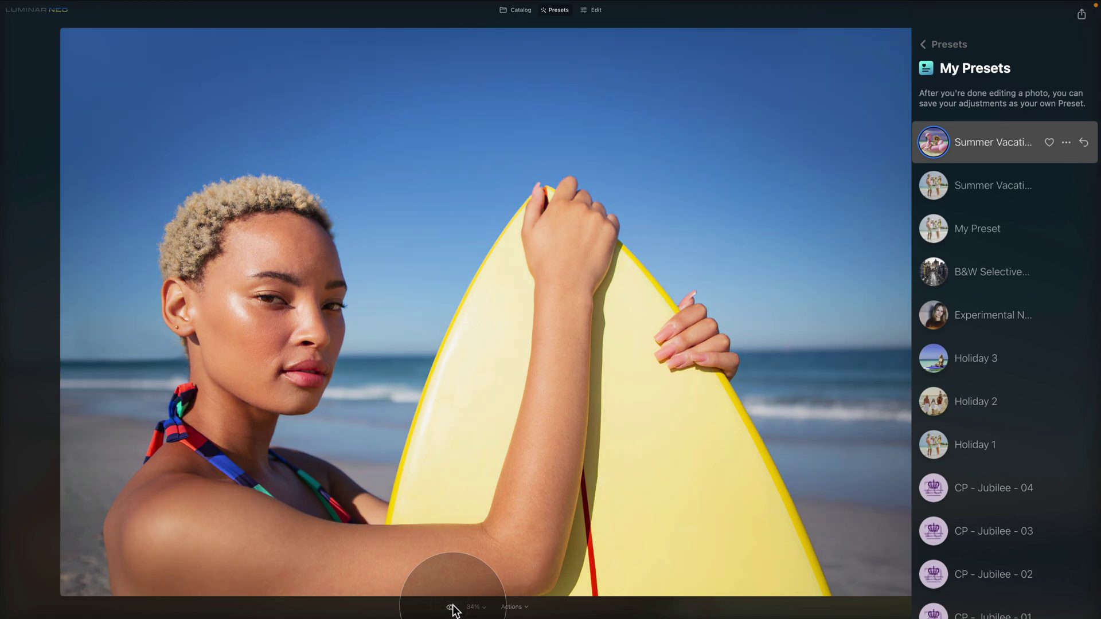
{"action": "left_click", "coordinate": [453, 608]}
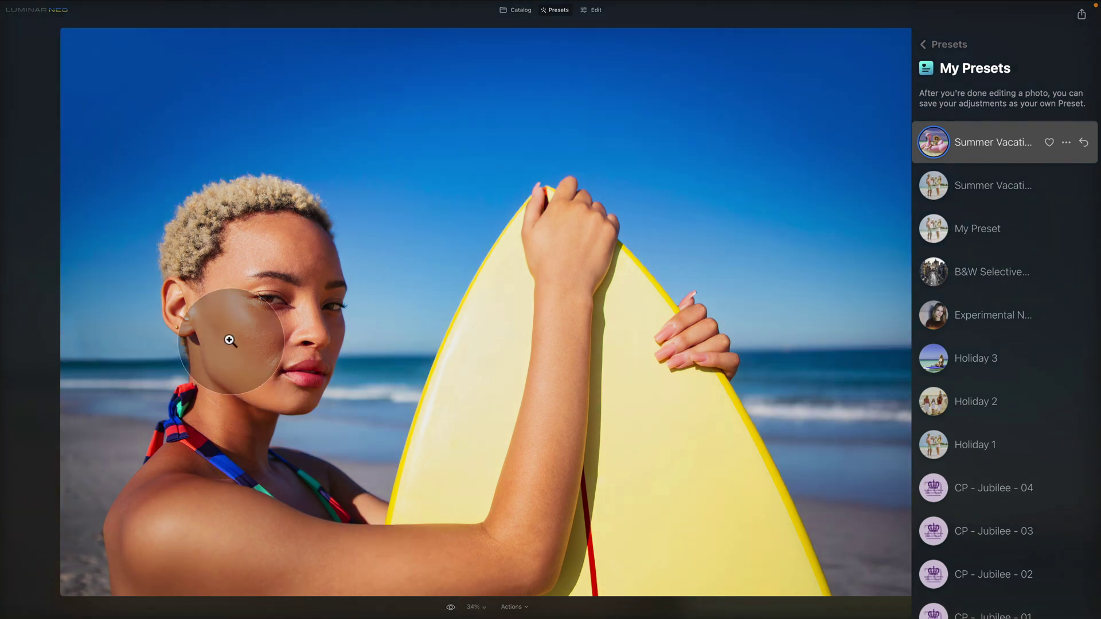